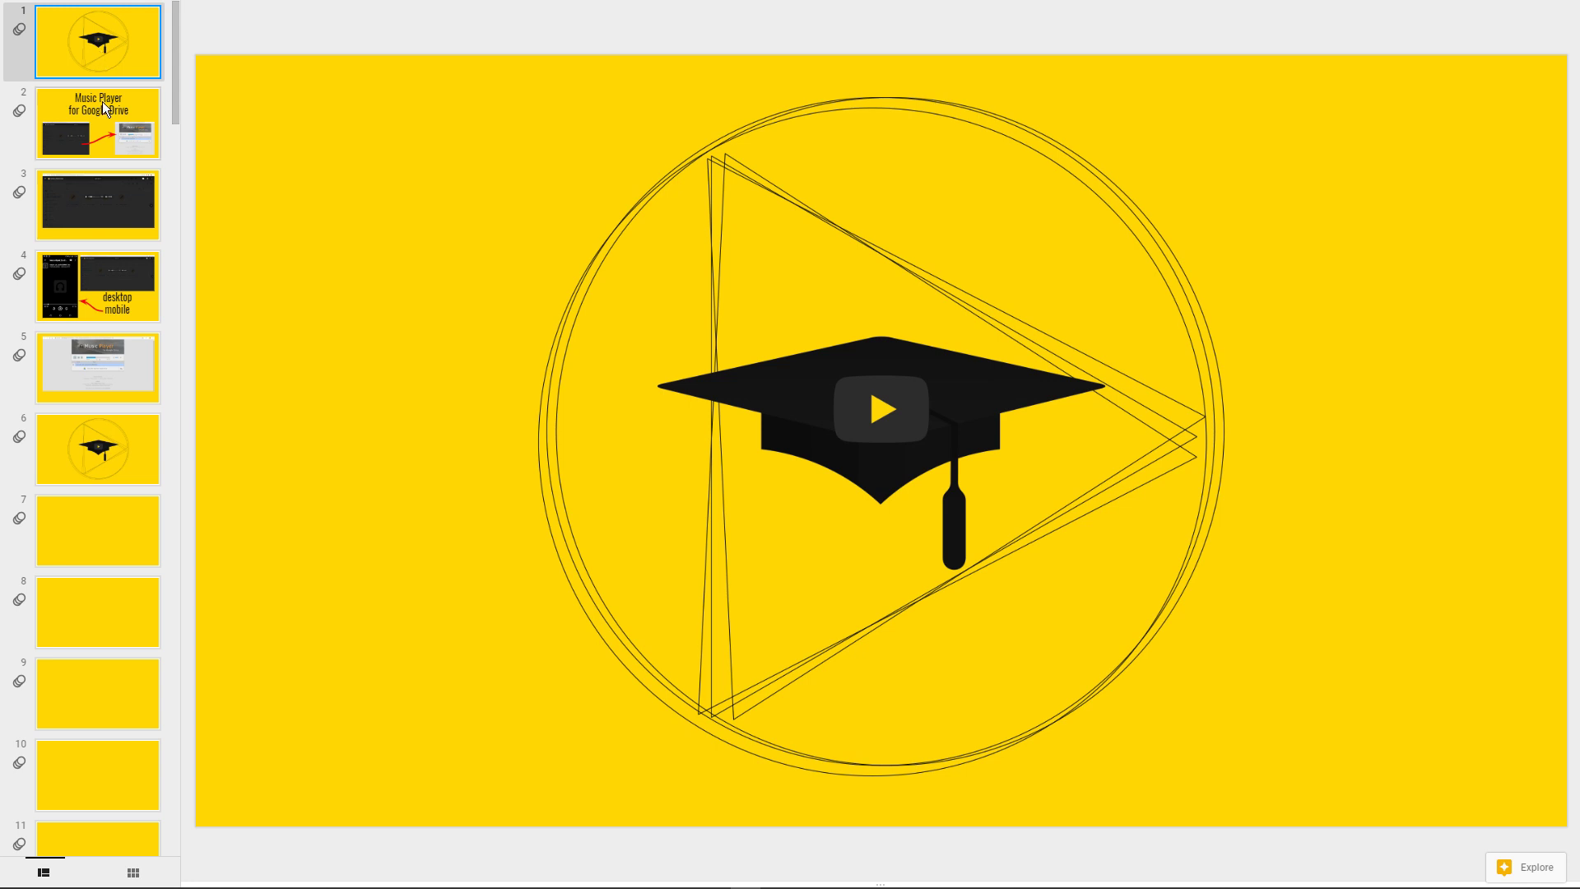
# - Review the Music Player for Google Drive title slide and the slide showing the bamboo_flute001.mp3 preview
pyautogui.click(102, 102)
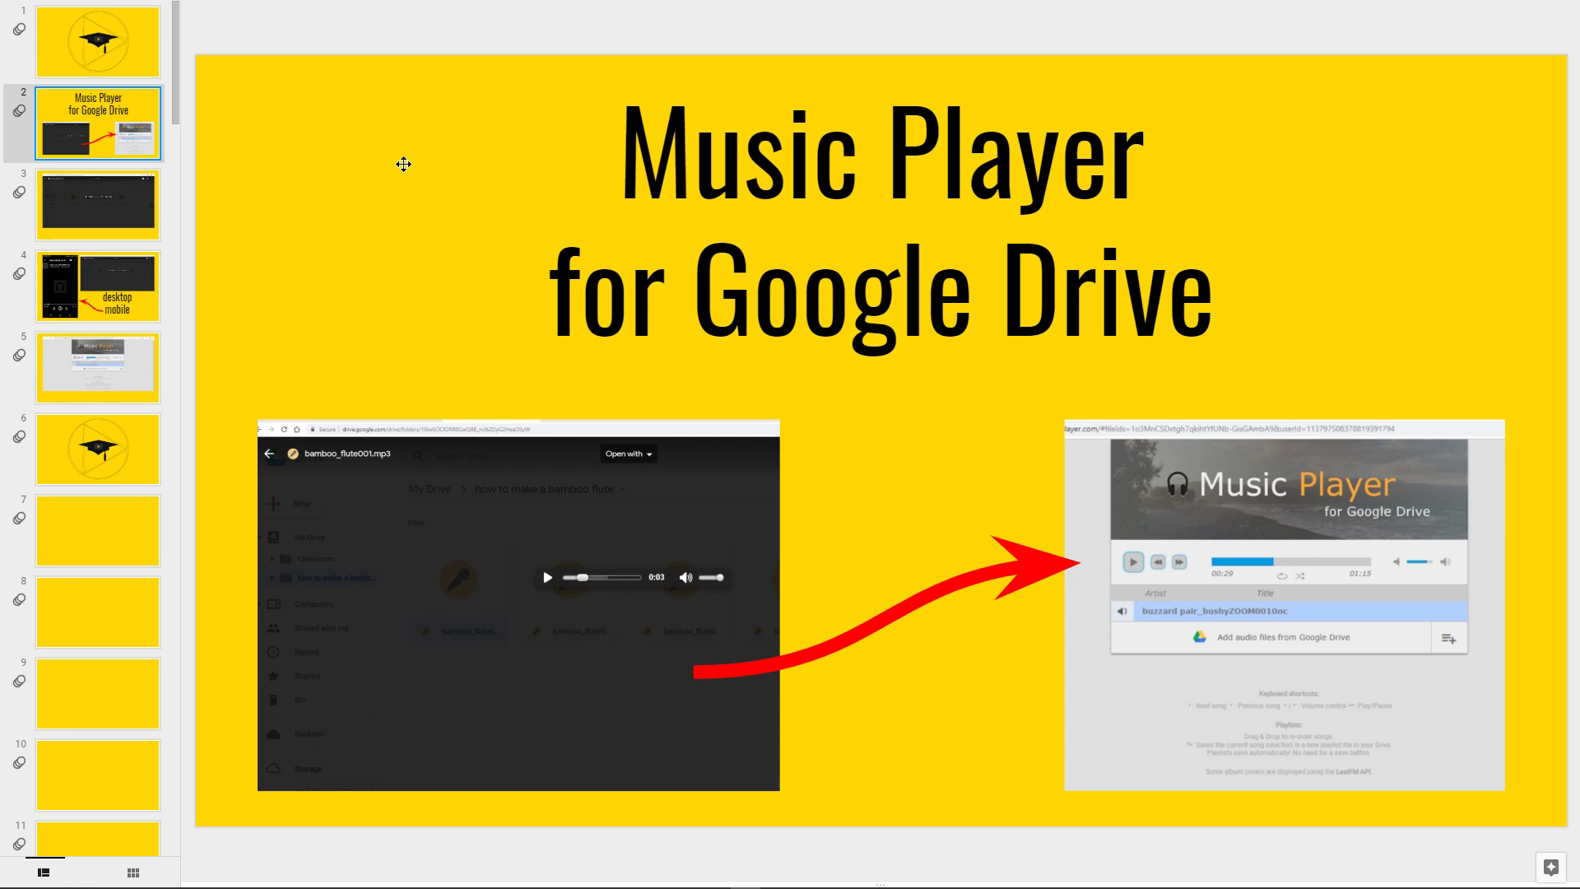
pyautogui.click(363, 542)
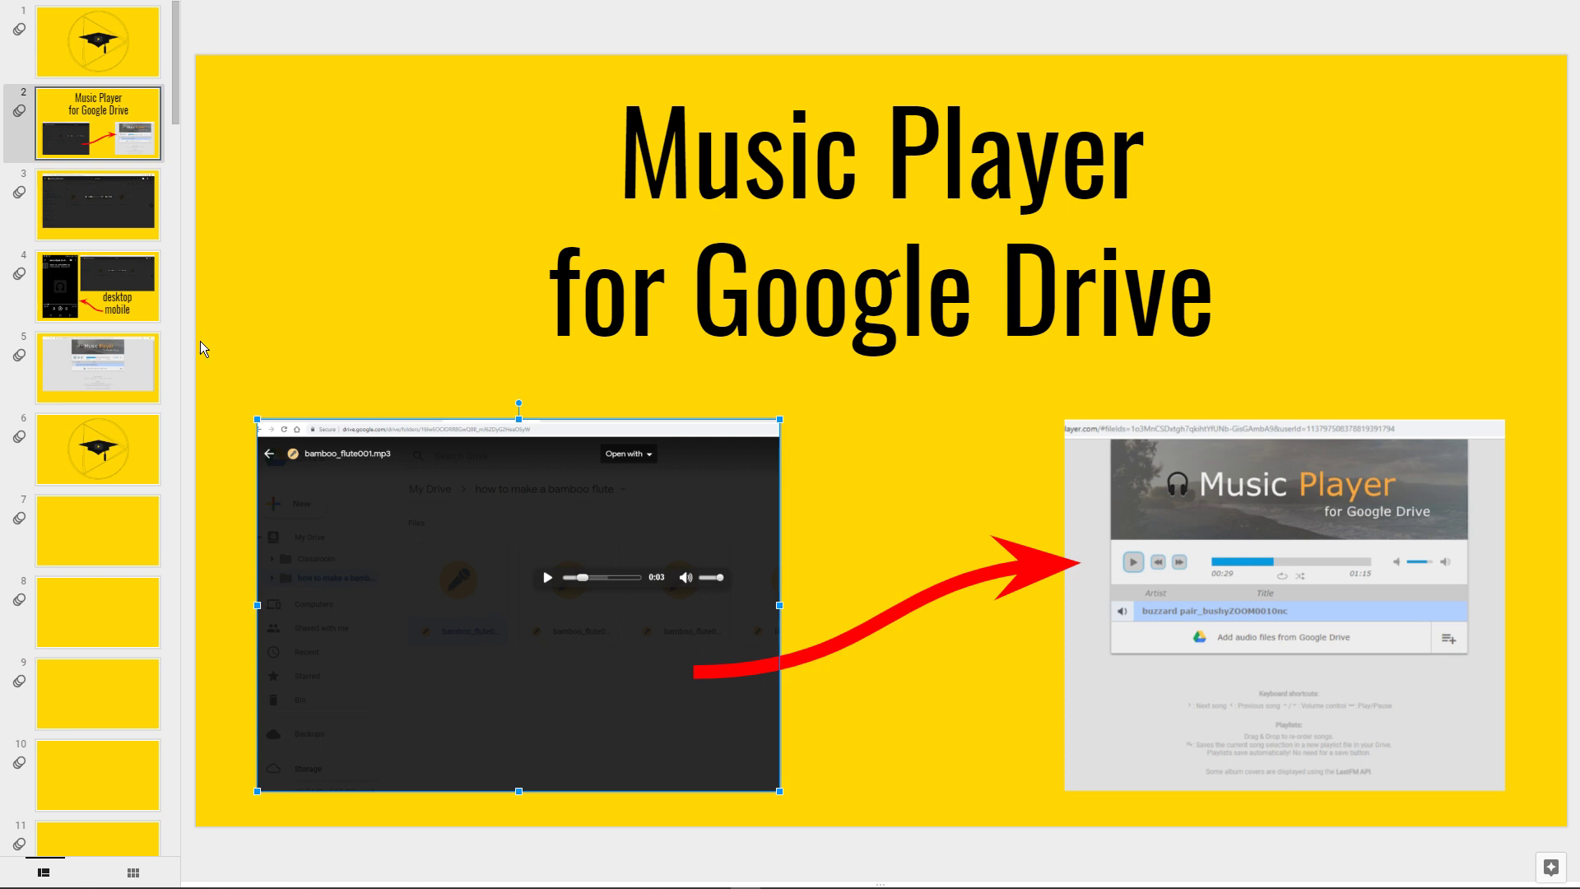
pyautogui.click(94, 210)
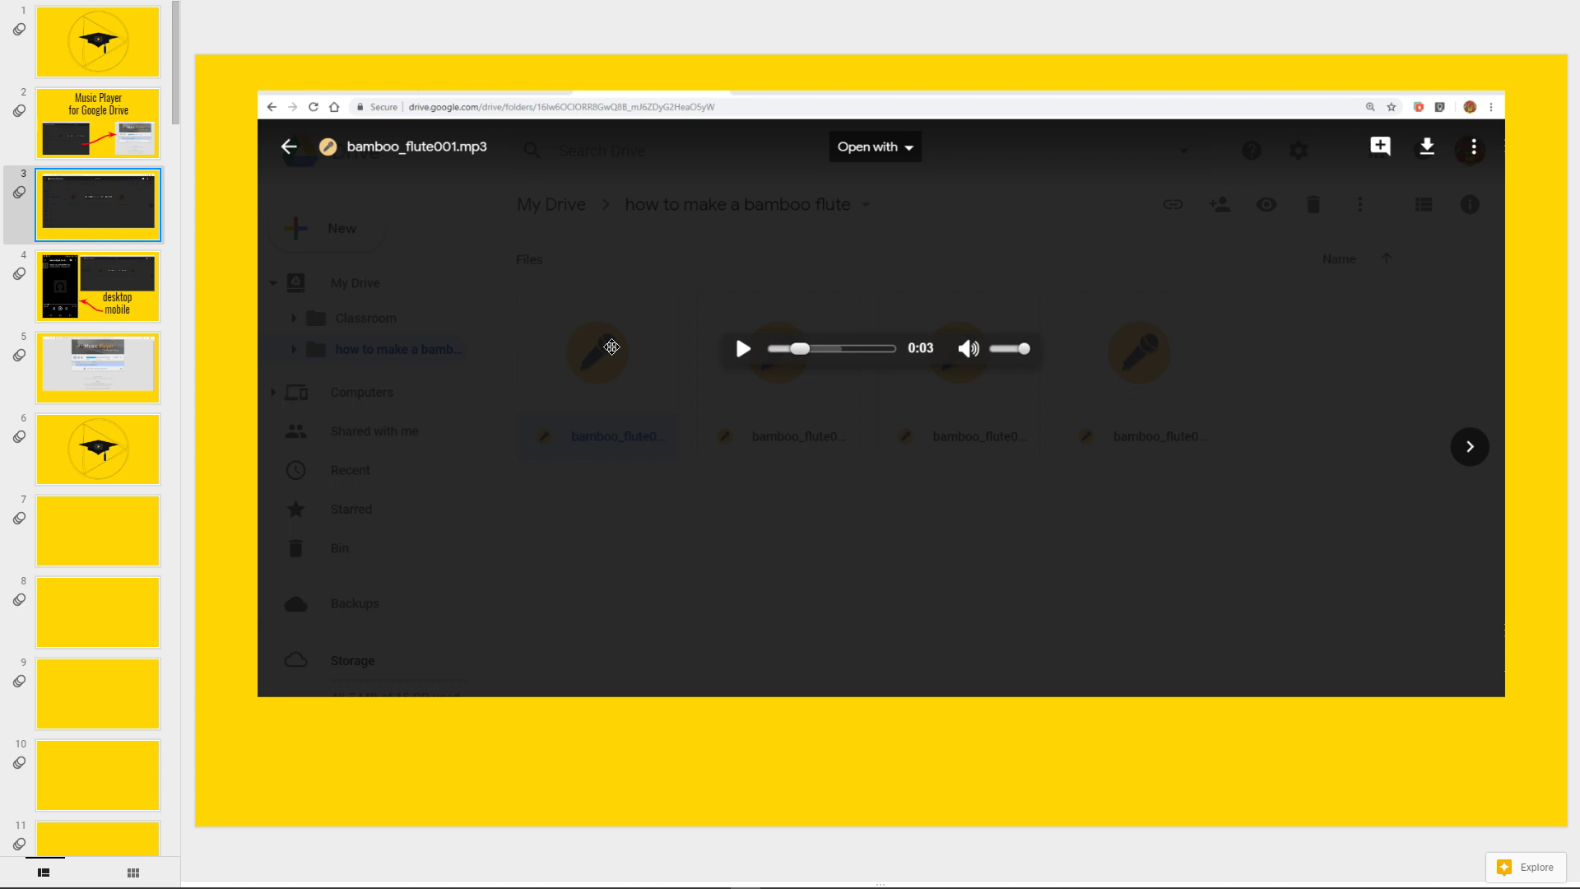
pyautogui.click(102, 144)
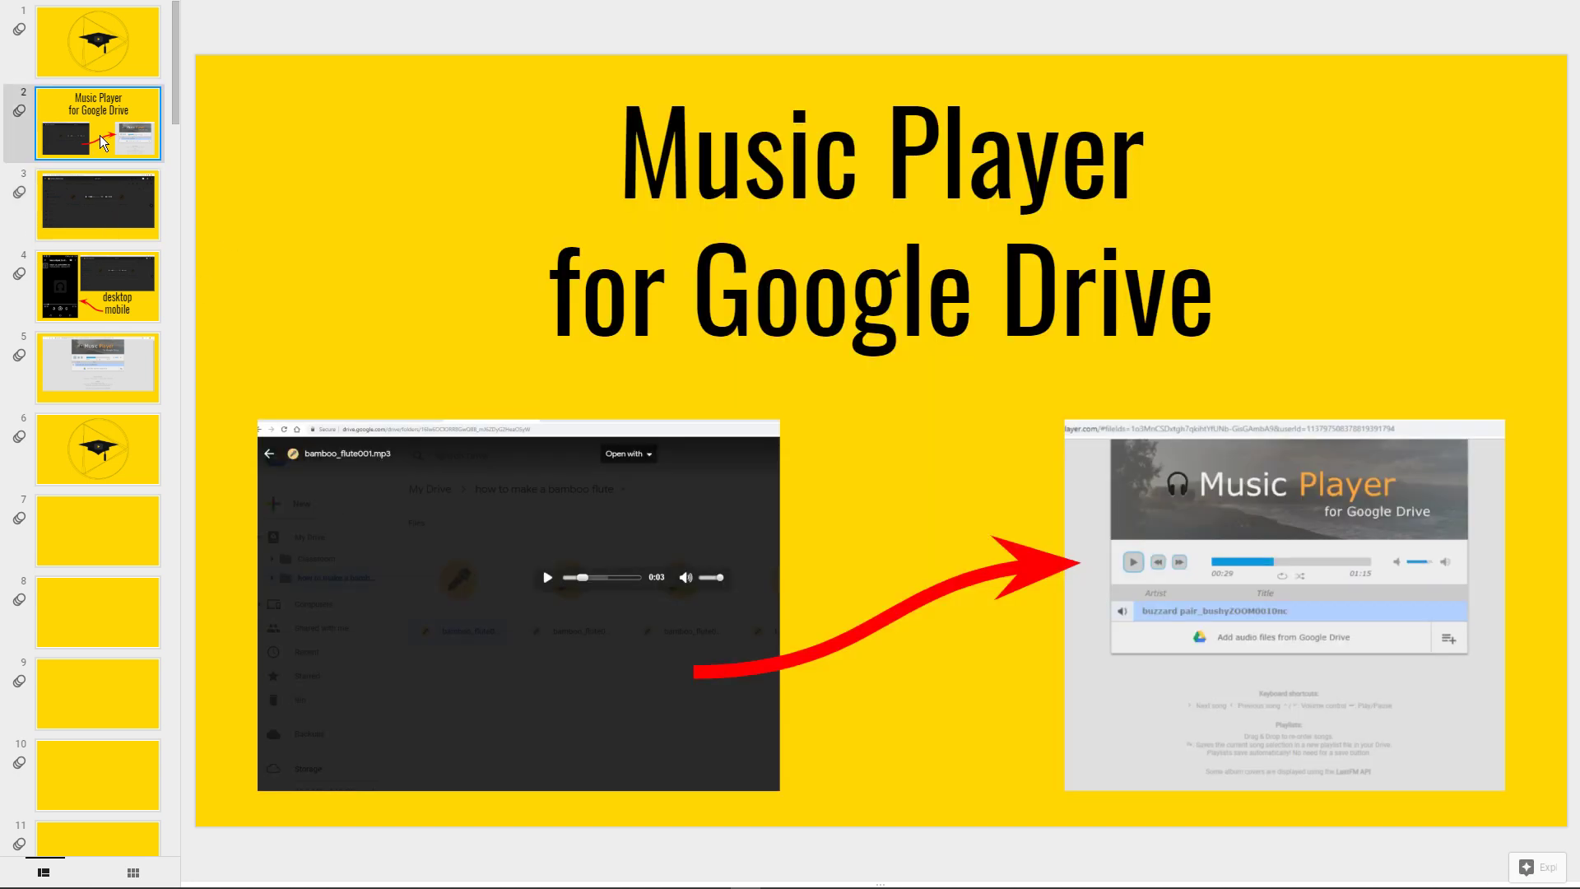
pyautogui.click(1167, 634)
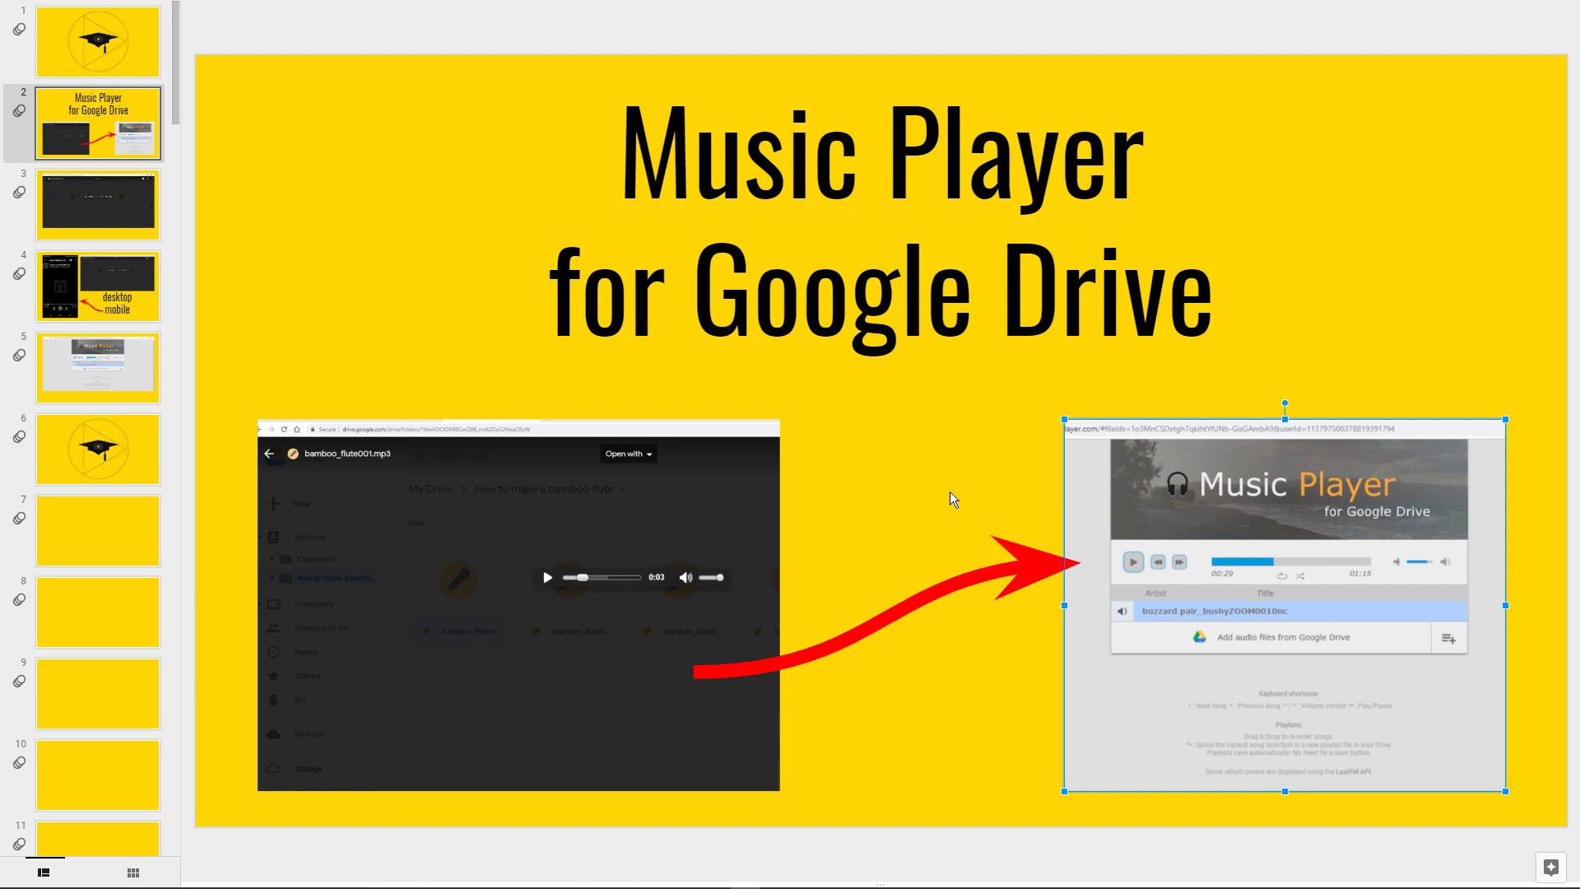
pyautogui.click(99, 206)
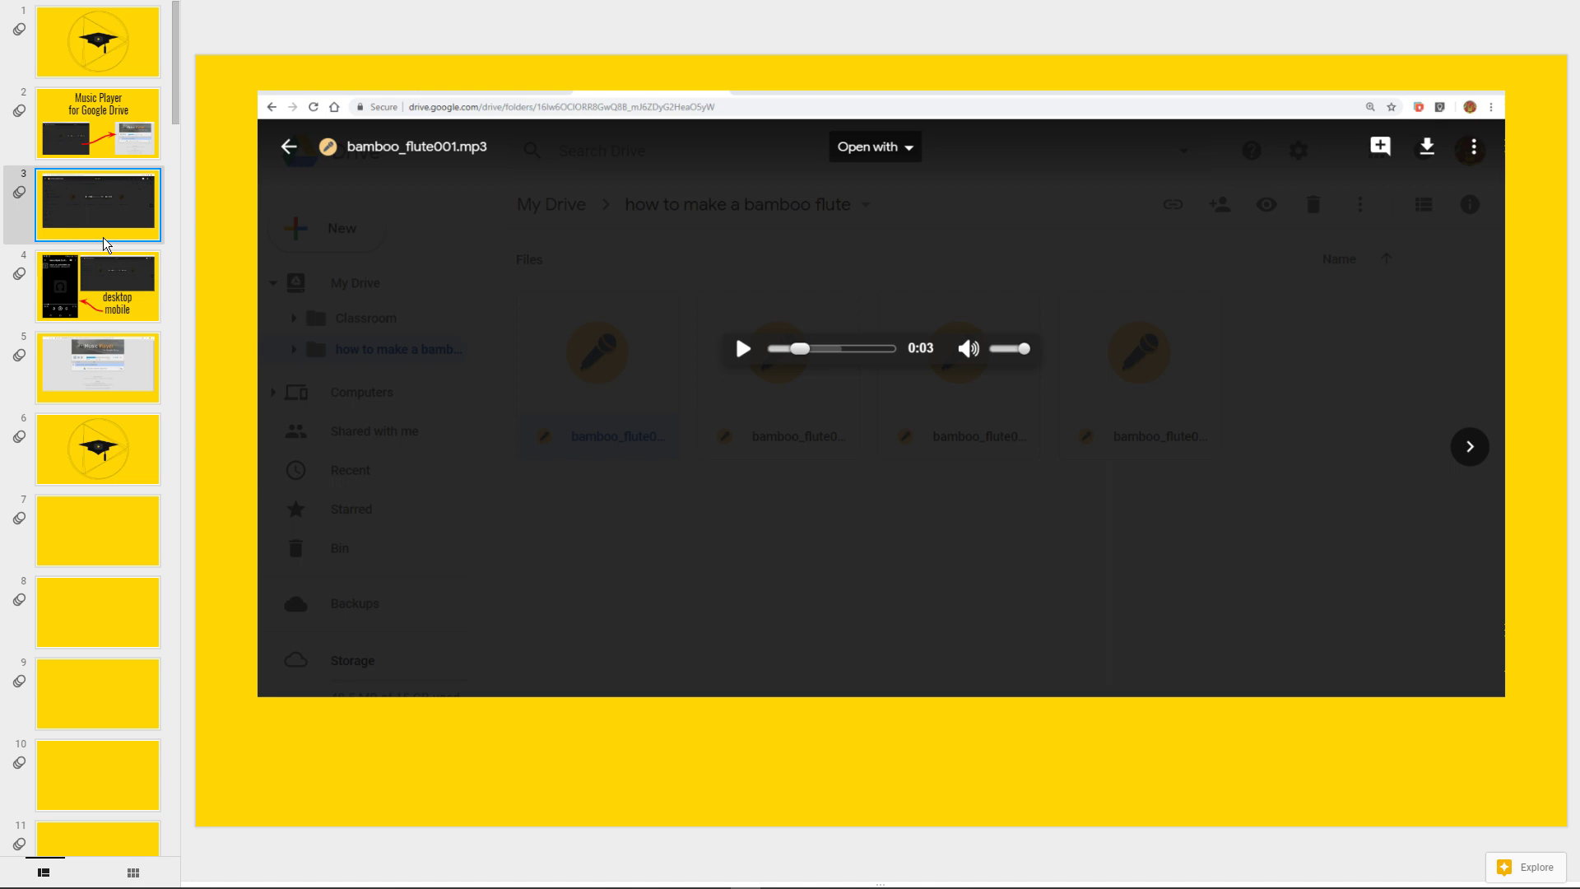
# - Review the desktop and mobile comparison slide, the Music Player screenshot slide and the graduation cap logo slide
pyautogui.click(98, 294)
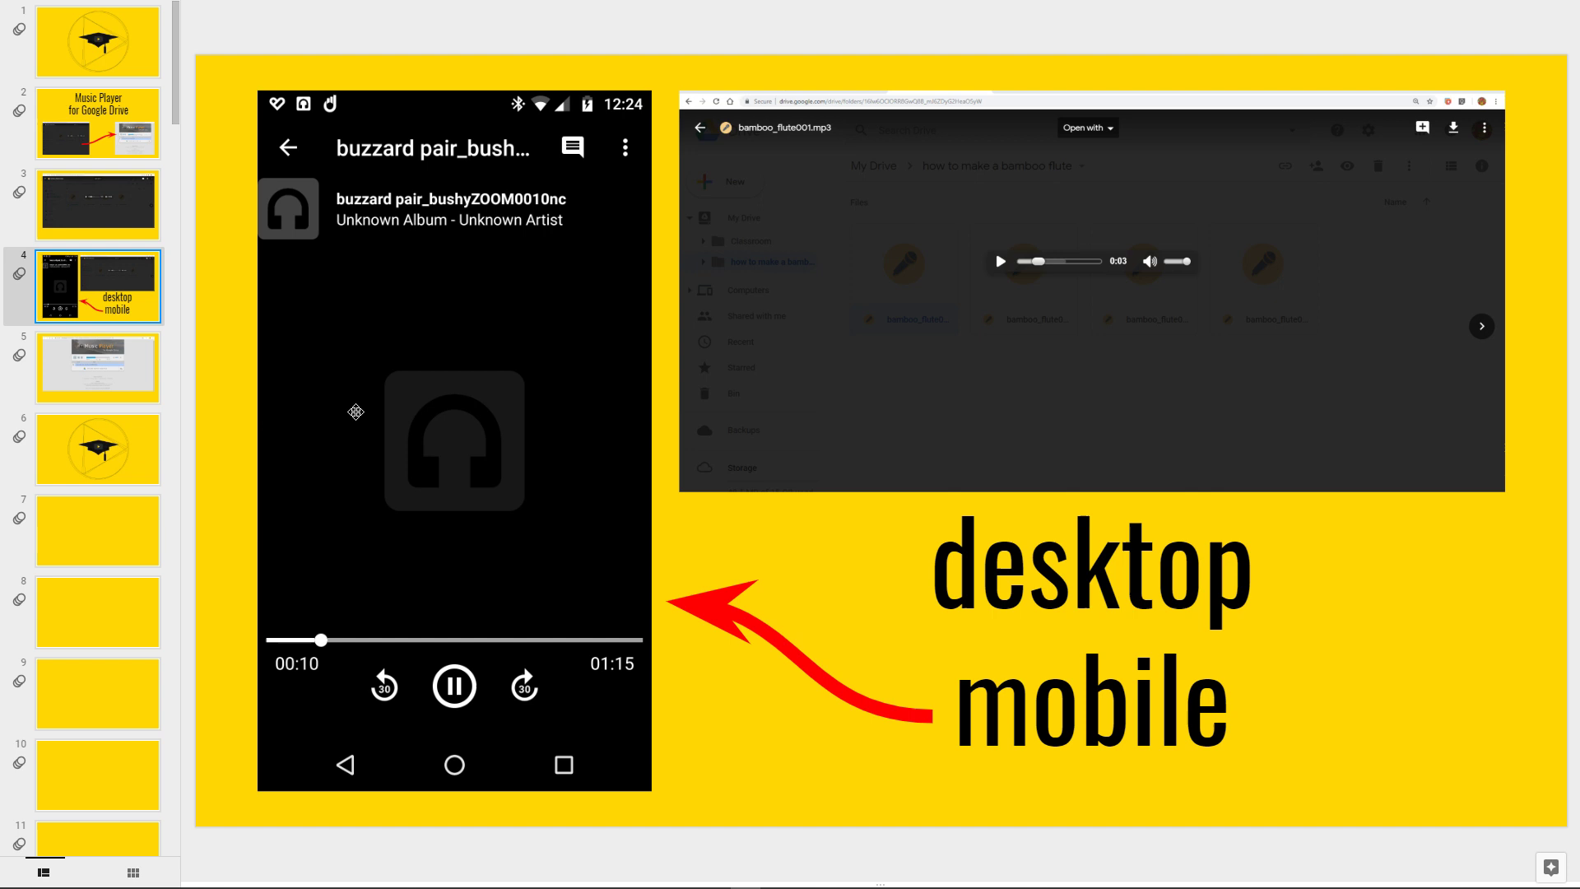
pyautogui.click(397, 404)
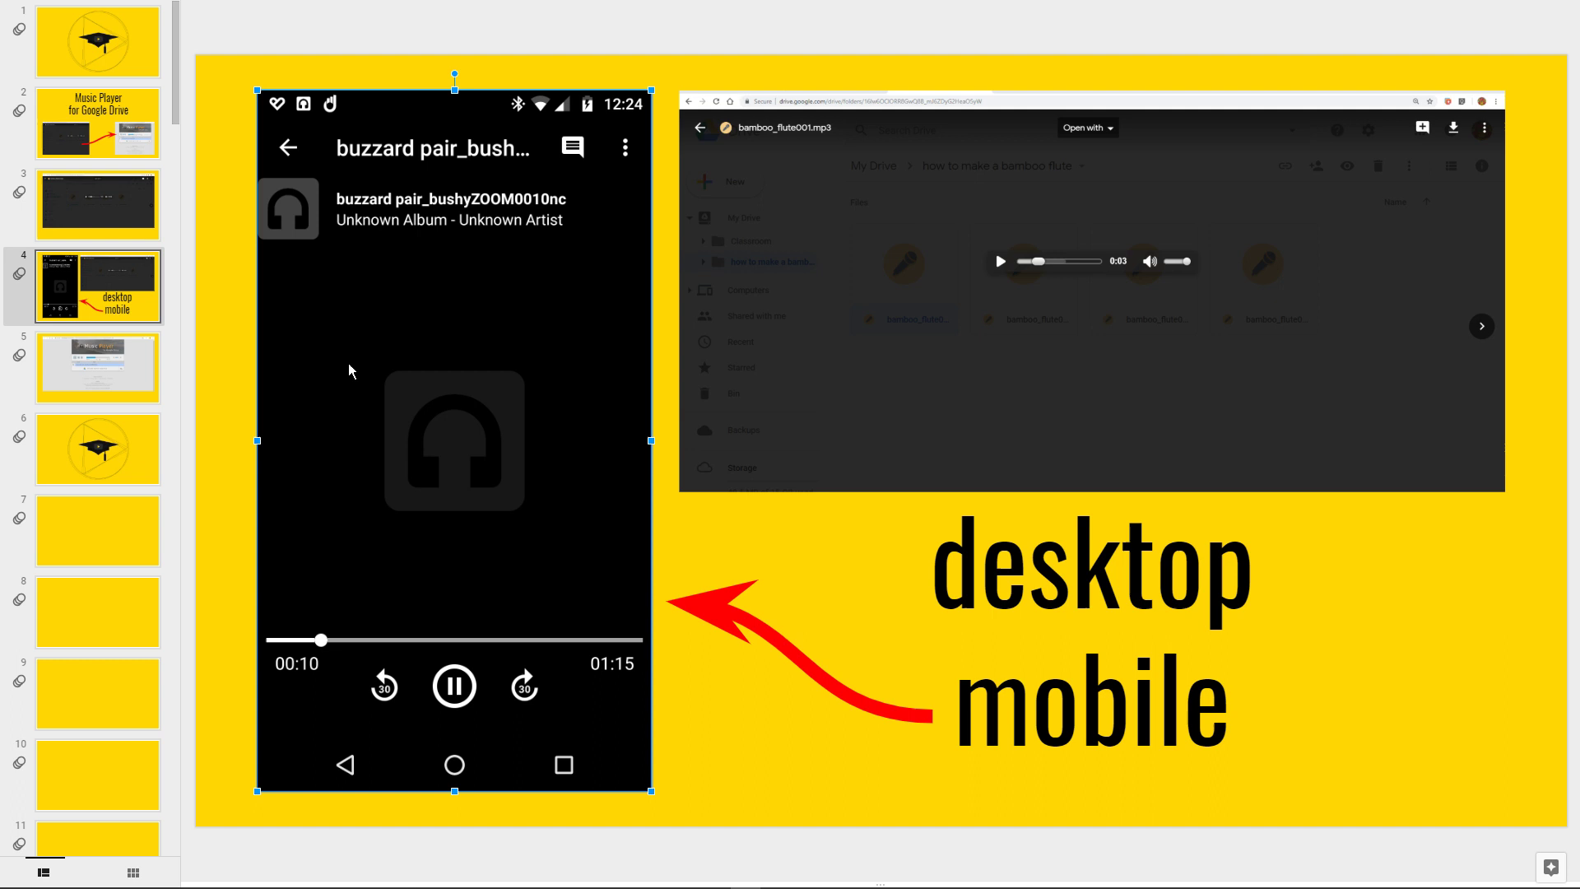
pyautogui.click(828, 351)
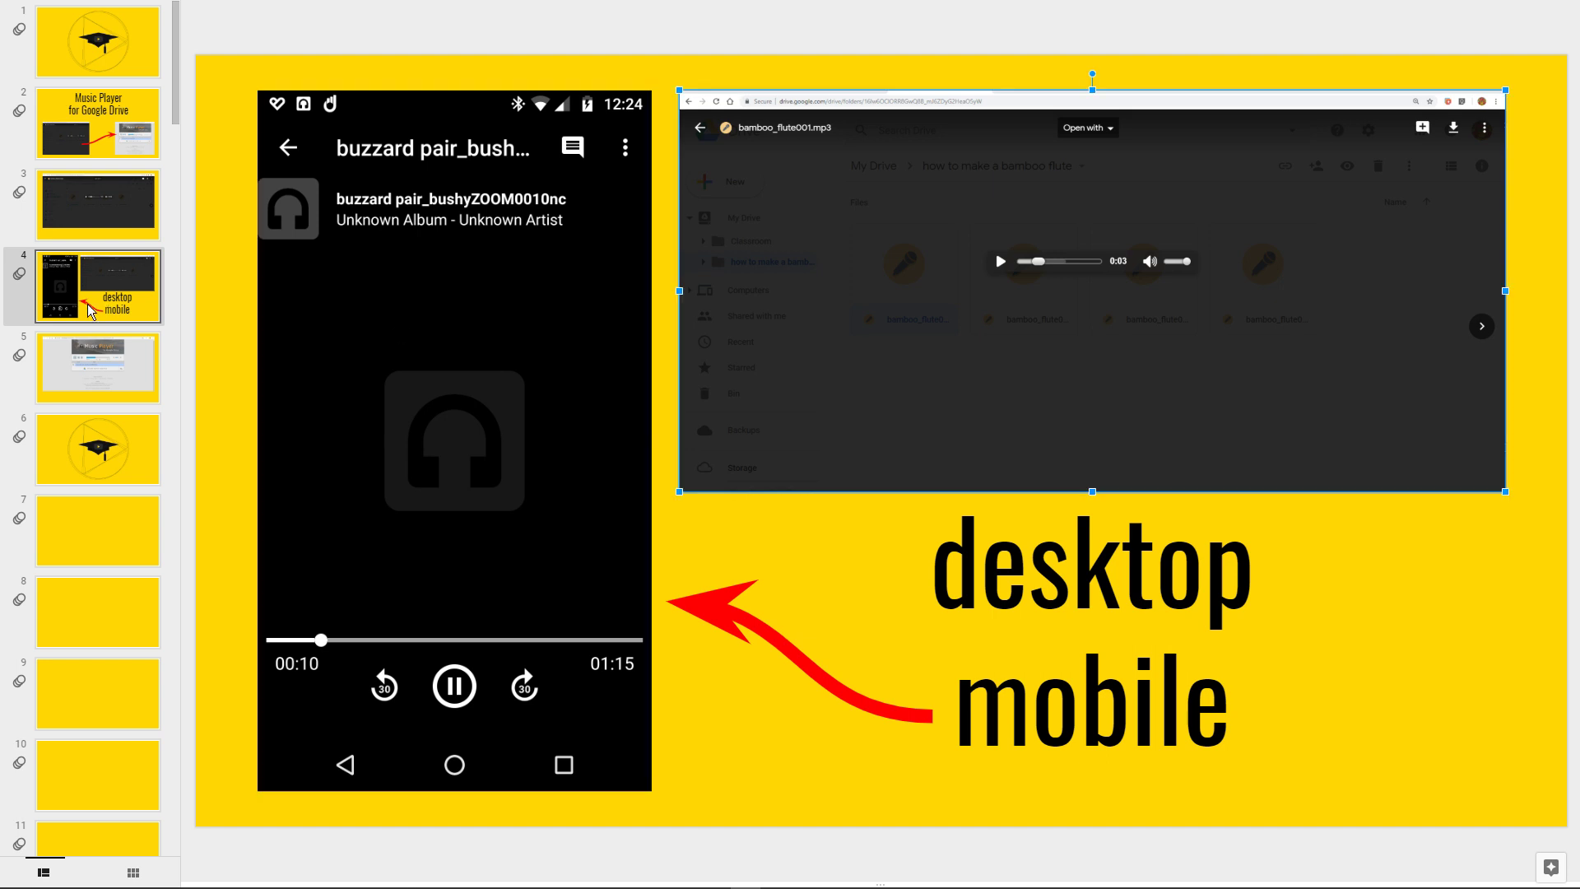
pyautogui.click(67, 368)
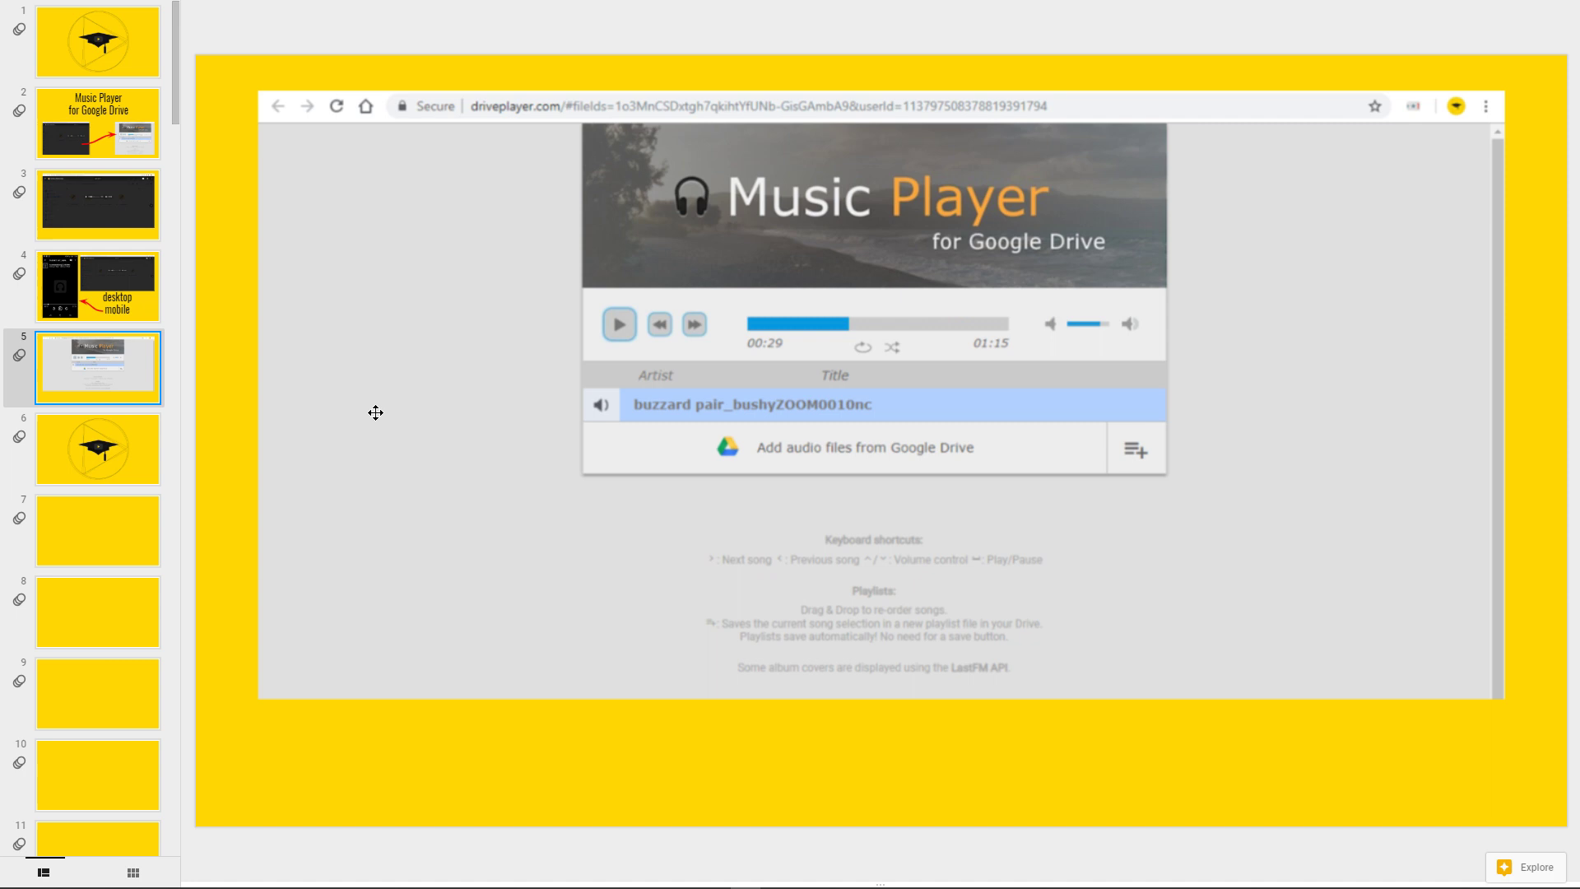
pyautogui.click(112, 437)
# - Leave full screen and look through the wikiHow article "How to Make a Bamboo Flute"
pyautogui.moveTo(762, 15)
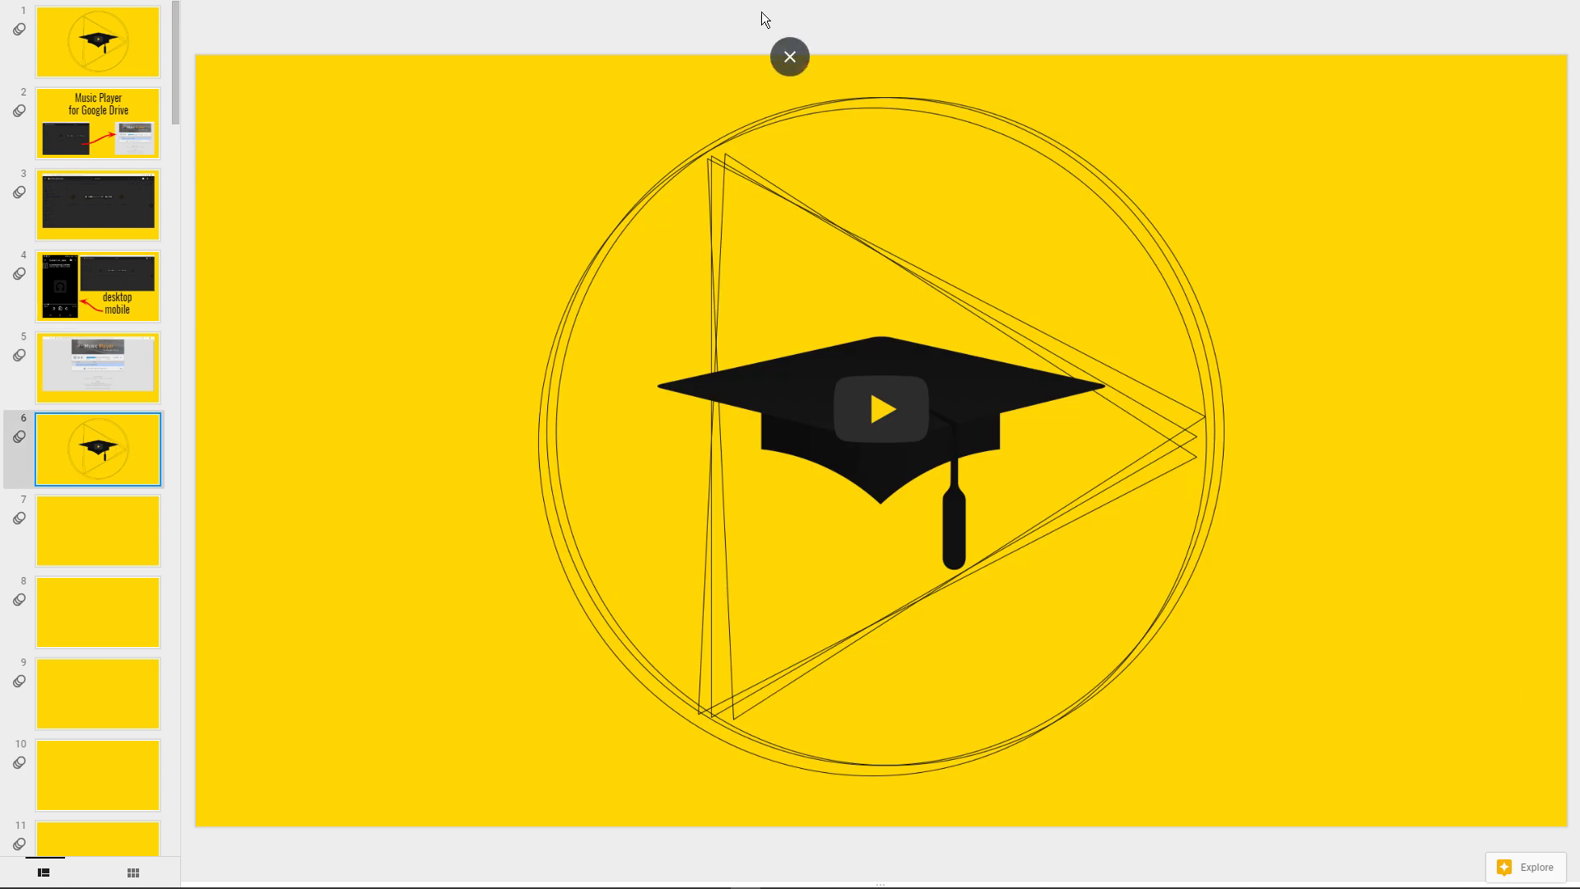
pyautogui.click(790, 58)
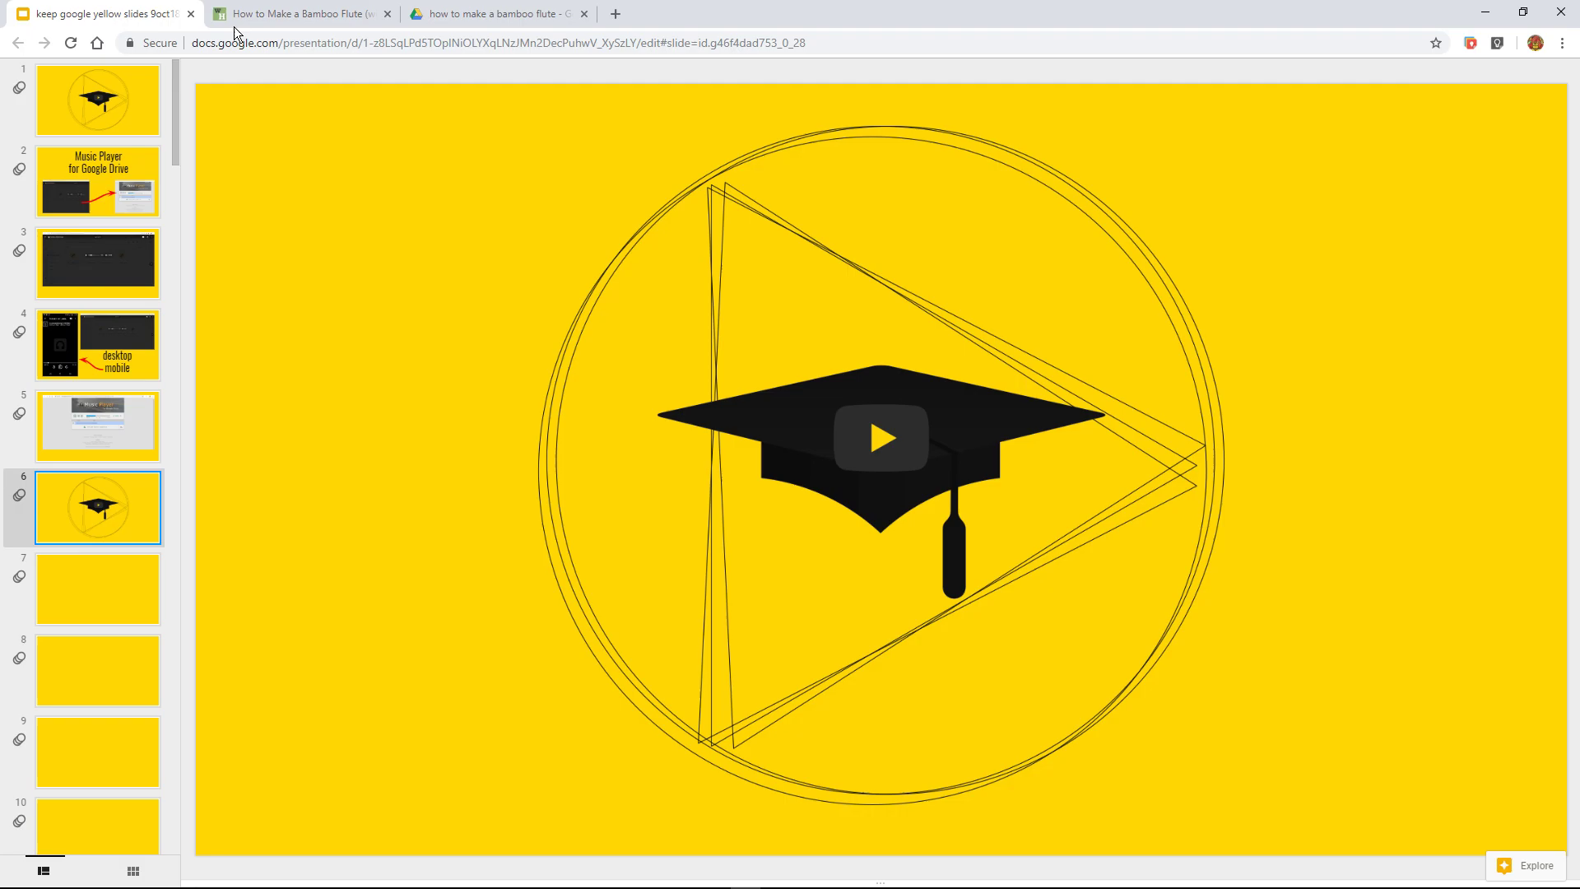
pyautogui.click(234, 18)
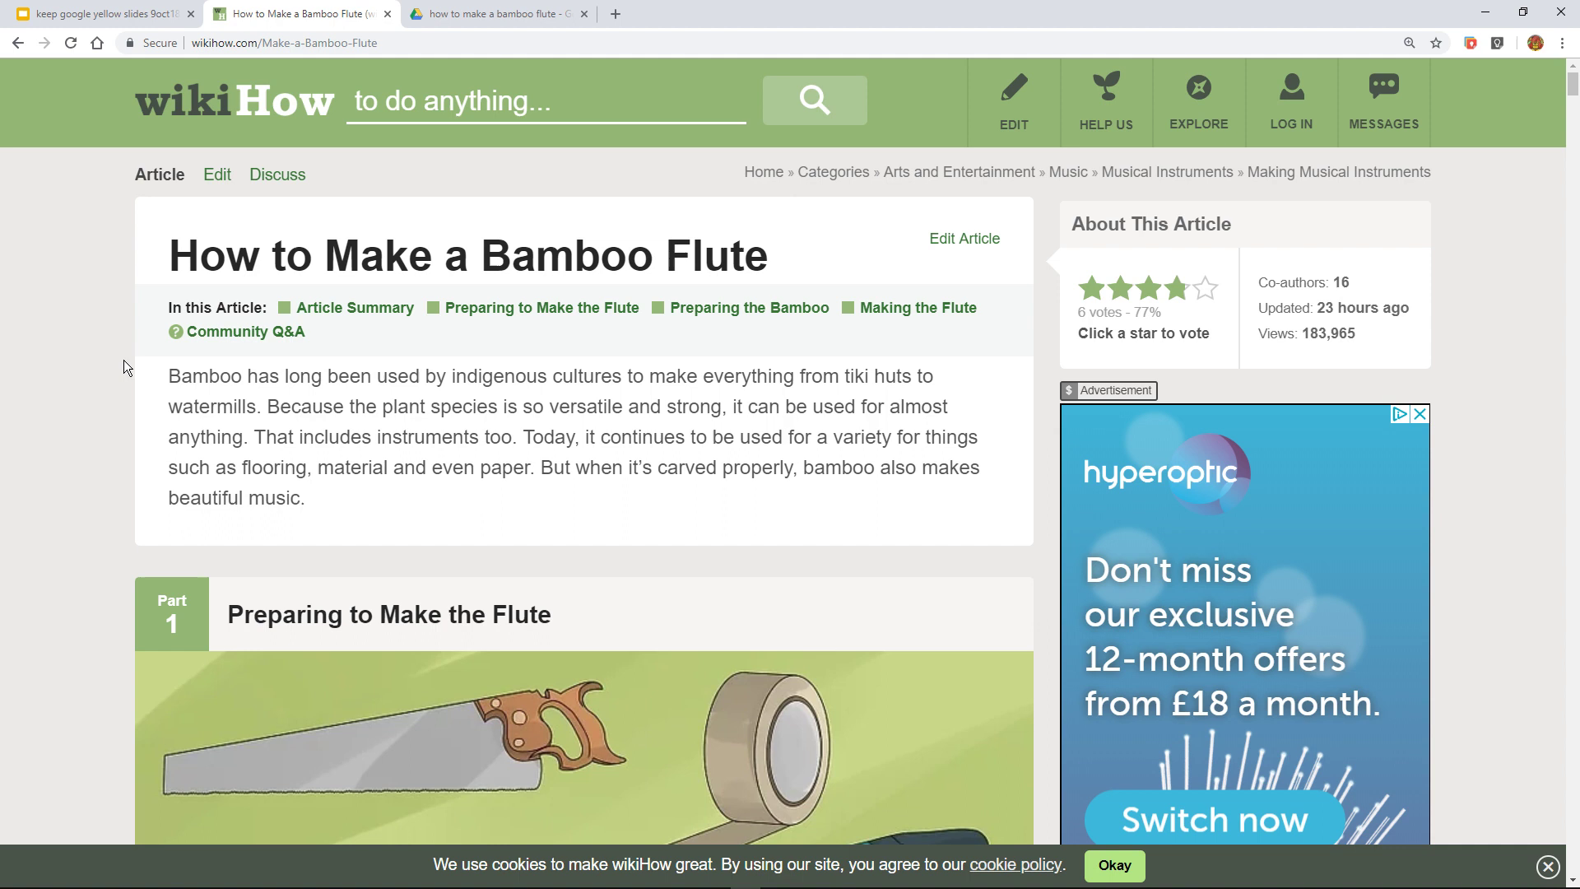
pyautogui.scroll(-5, 124, 367)
pyautogui.scroll(-9, 123, 360)
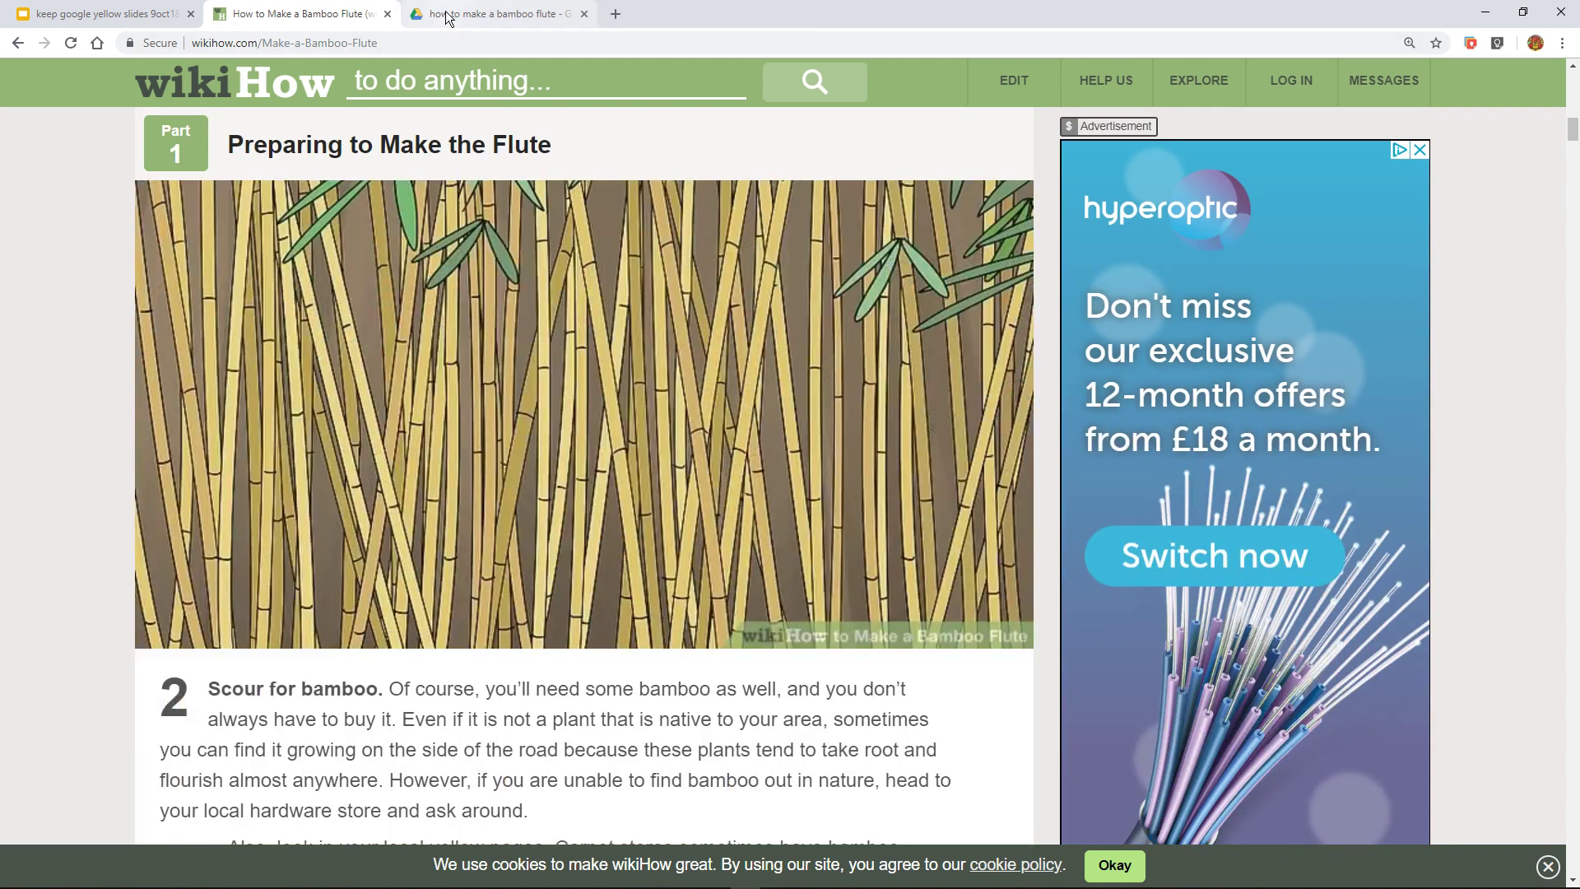
# - Switch to the Google Drive folder "how to make a bamboo flute" and show its files as a list
pyautogui.click(444, 14)
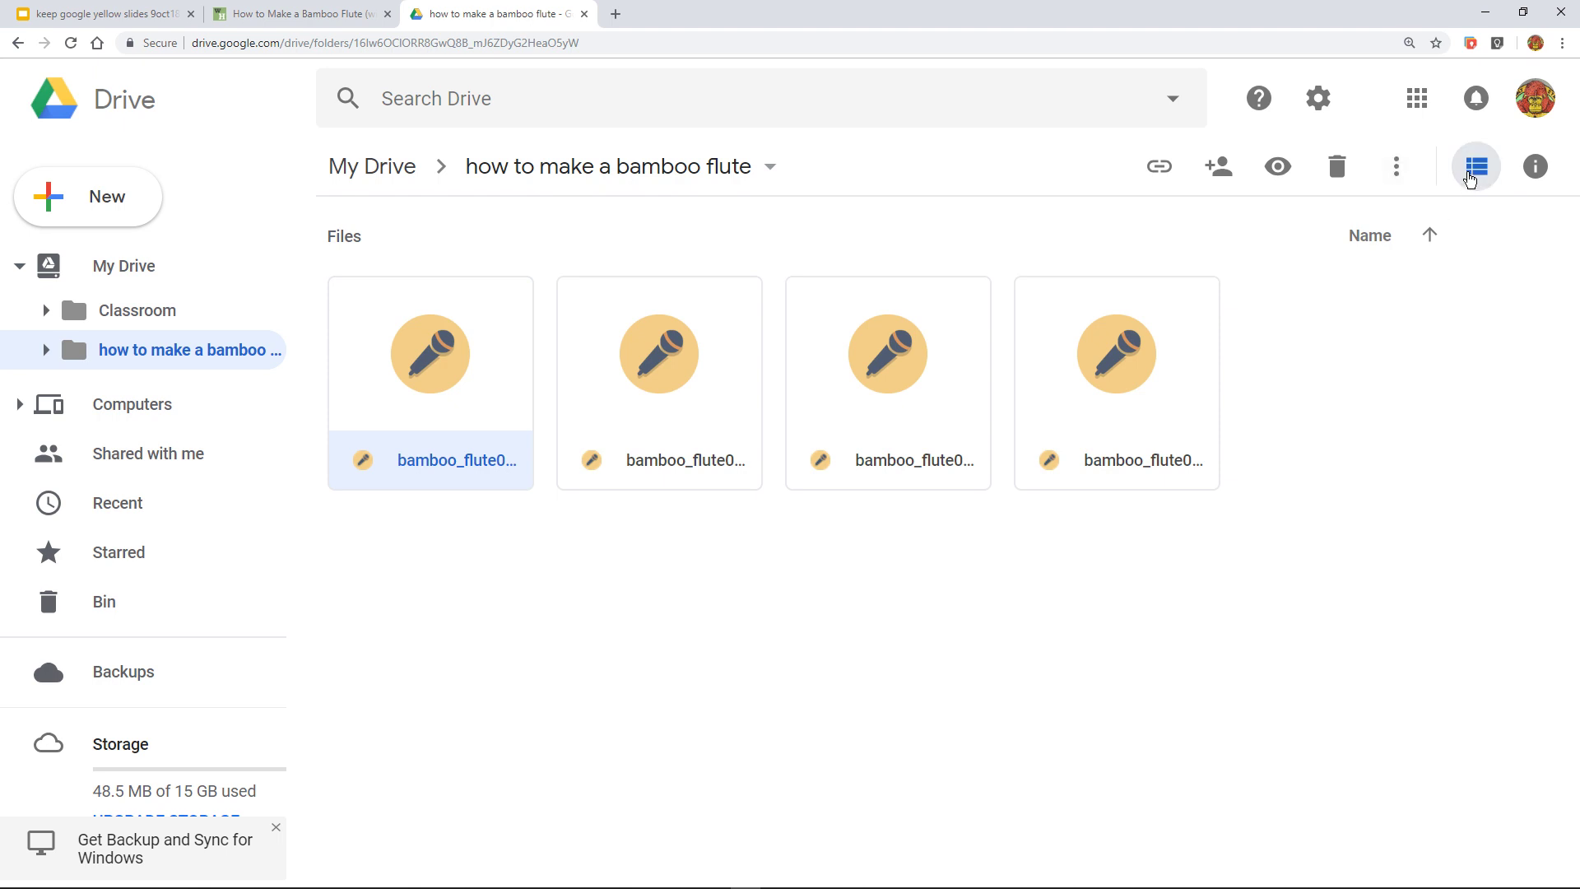
pyautogui.click(1477, 166)
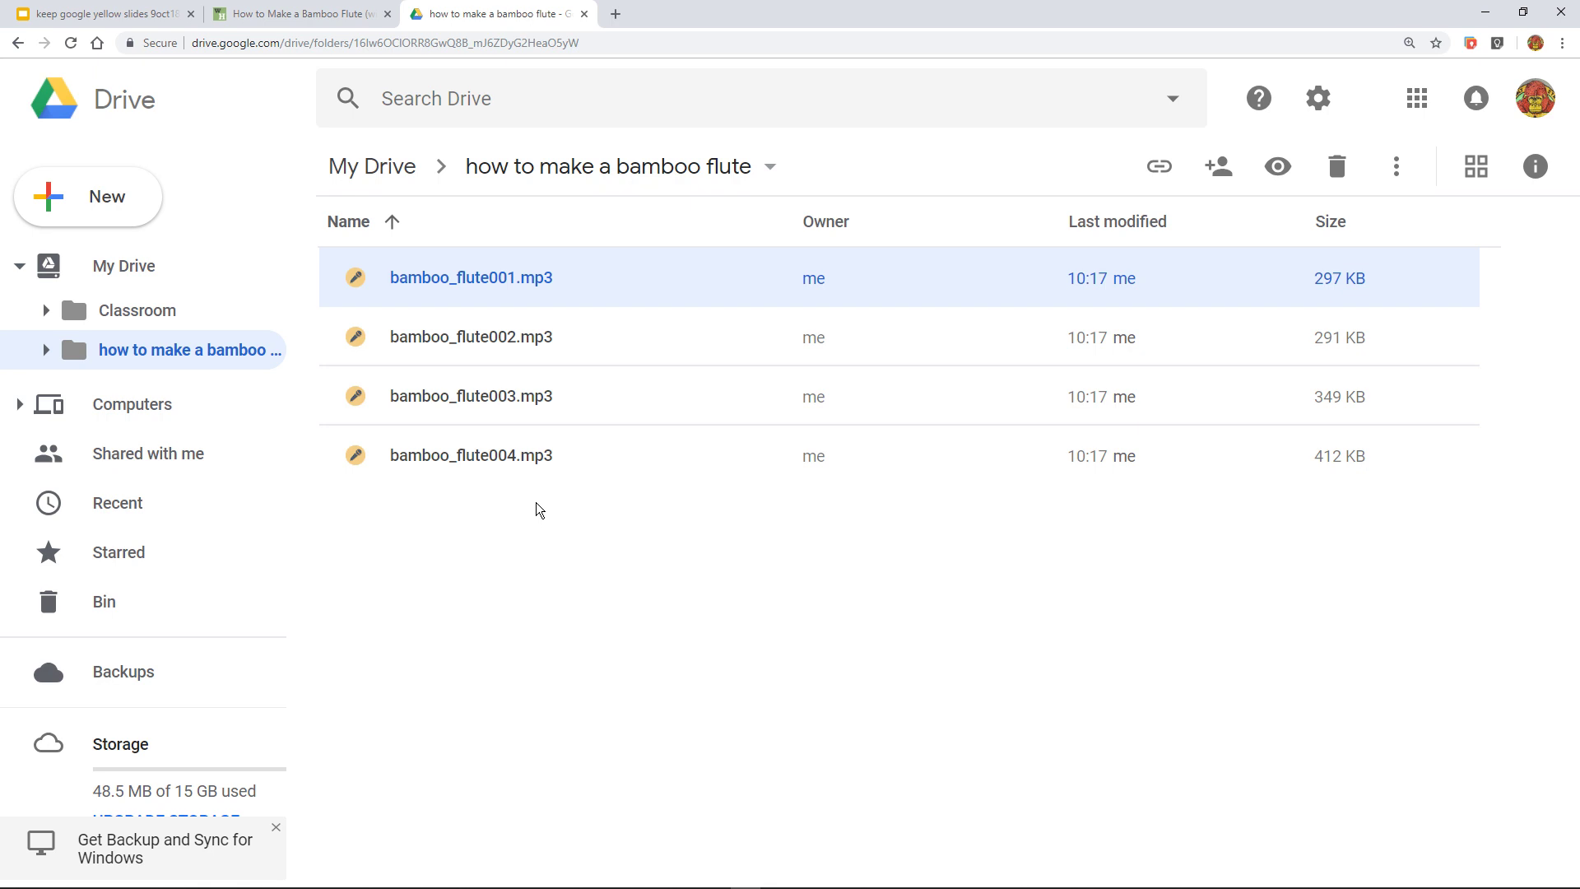
# - Preview bamboo_flute001.mp3 in Drive's built-in player, pause the playback and return to the folder
pyautogui.doubleClick(447, 285)
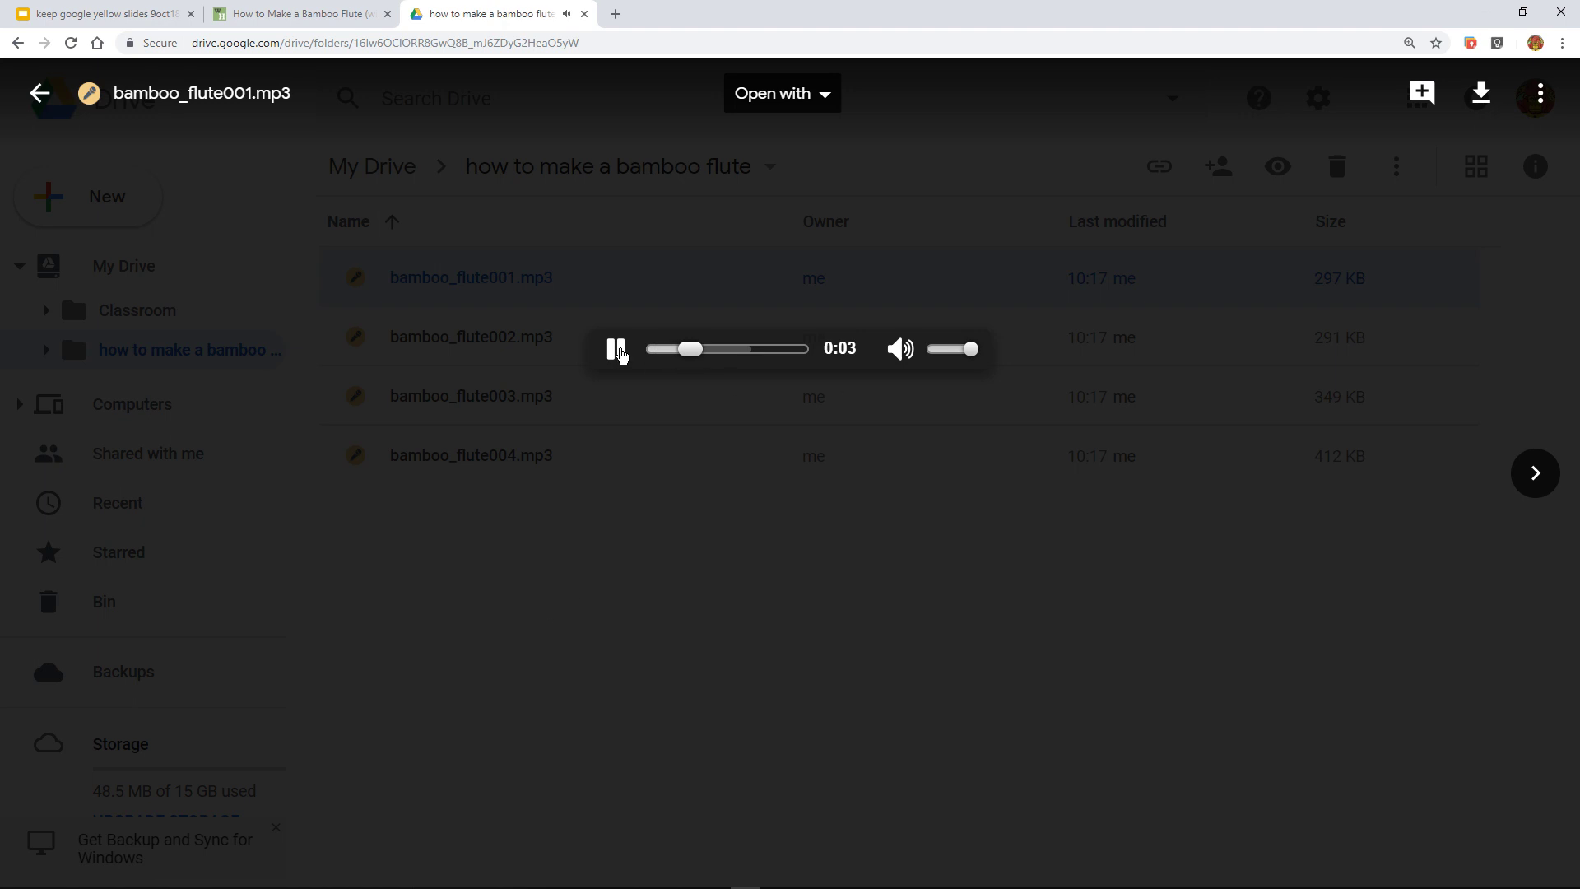
pyautogui.click(616, 351)
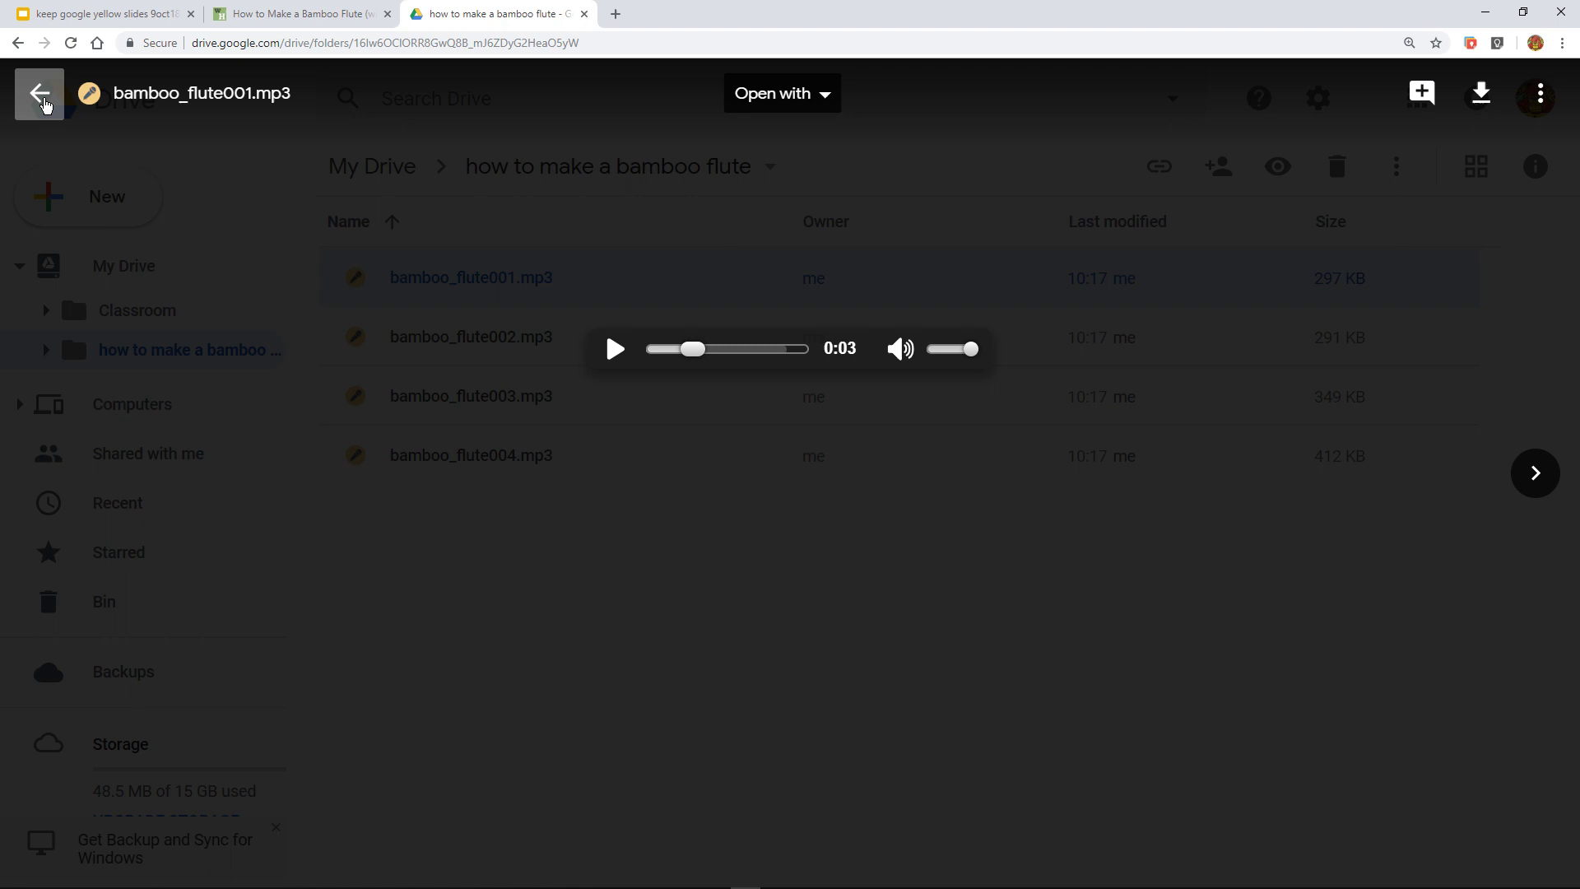
pyautogui.click(40, 93)
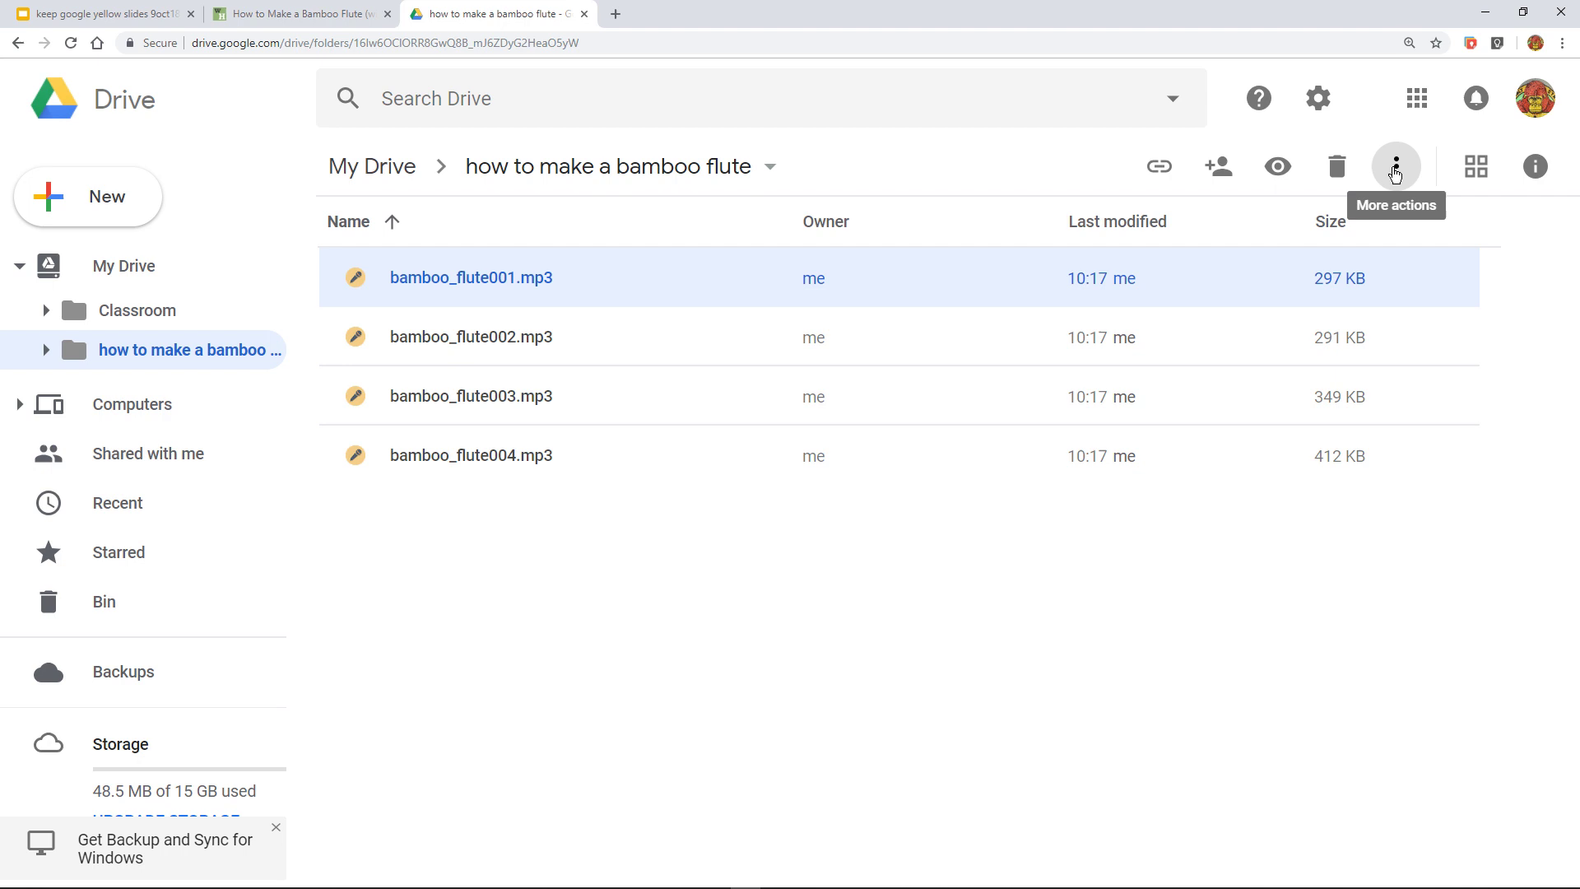
# - Open the Drive settings and examine the list of apps already added to Drive
pyautogui.click(1396, 175)
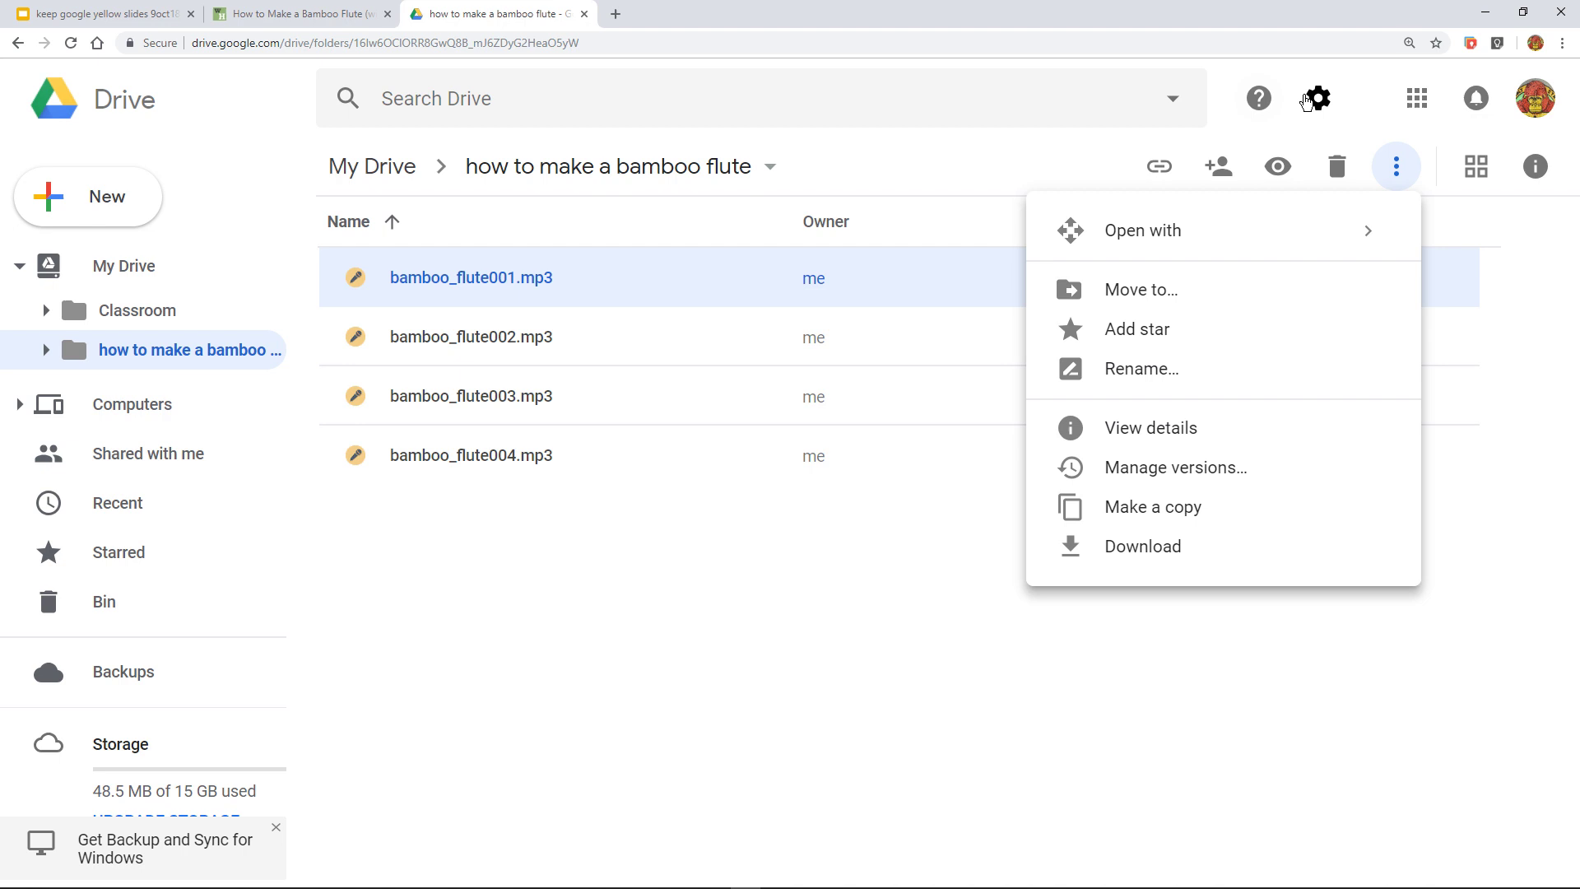
pyautogui.click(1316, 97)
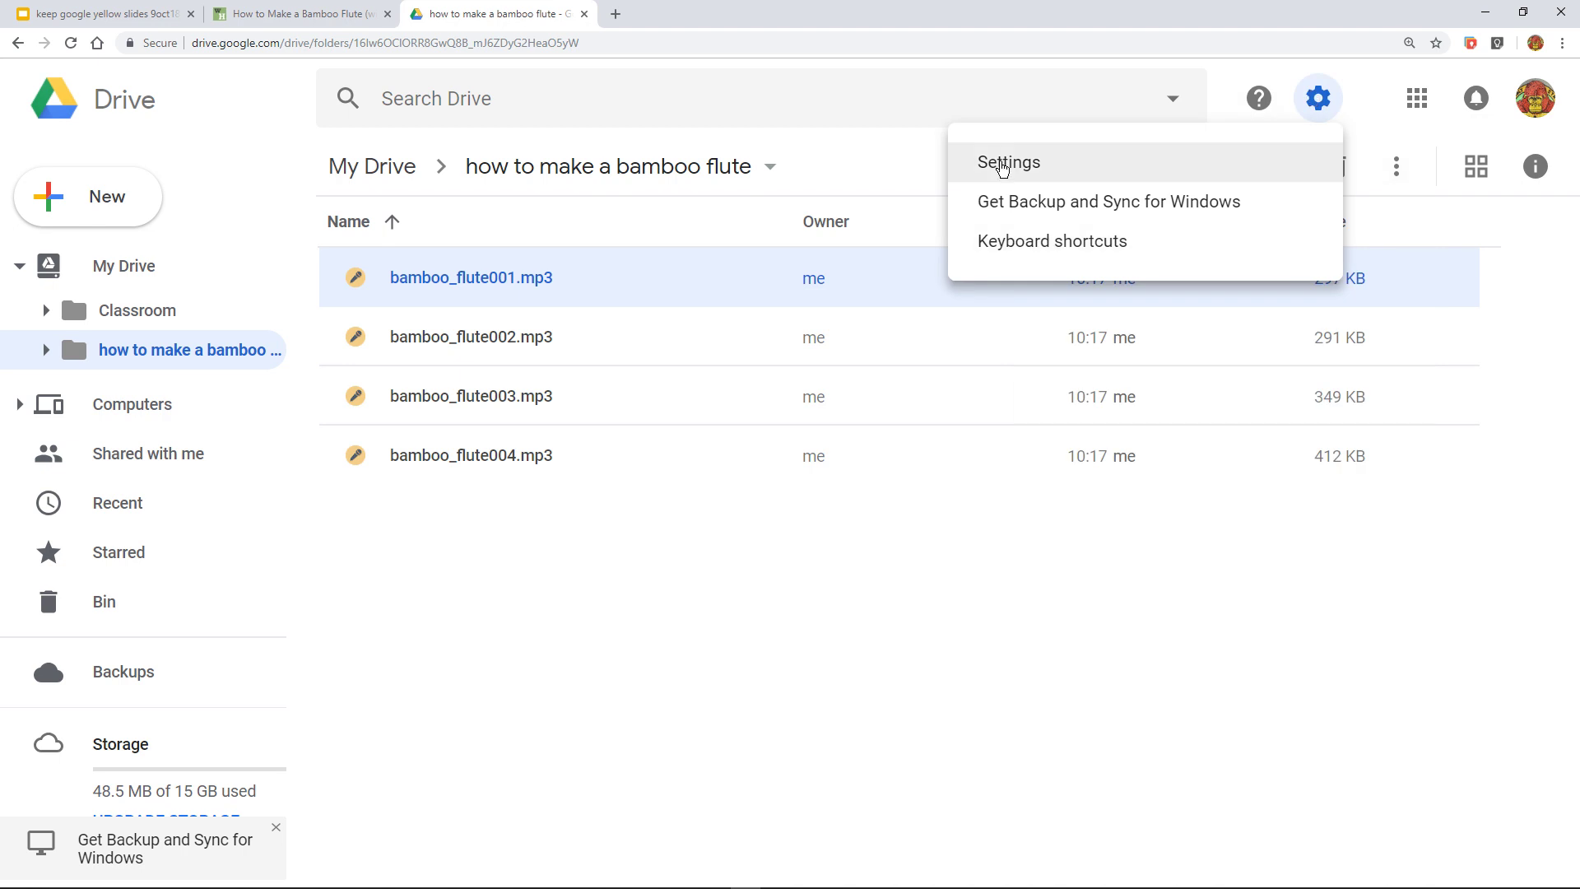
pyautogui.click(1003, 163)
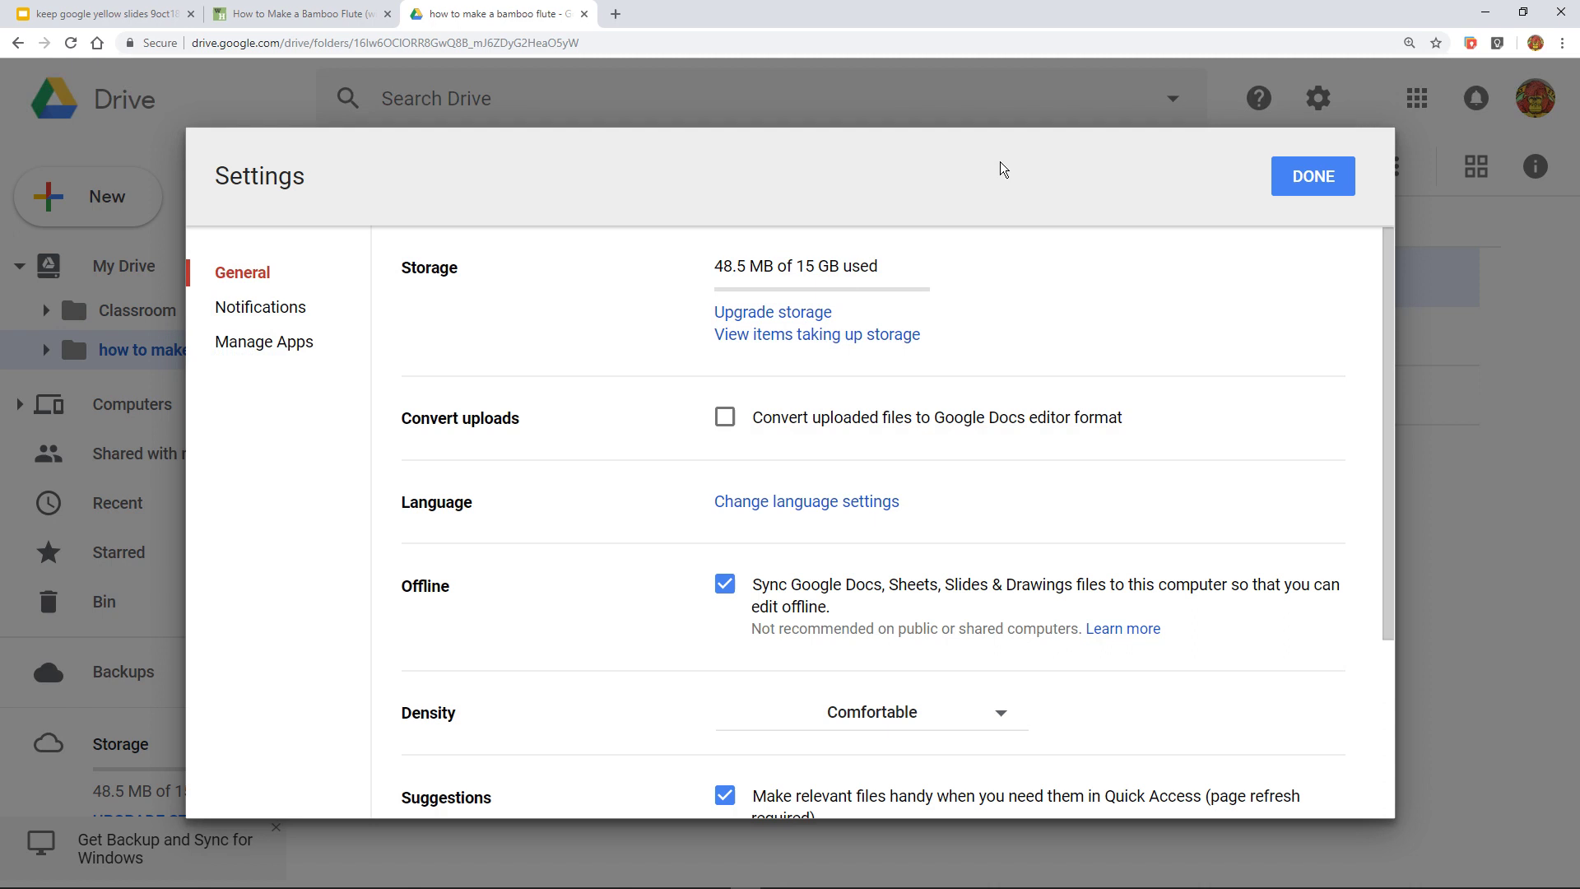
pyautogui.click(310, 342)
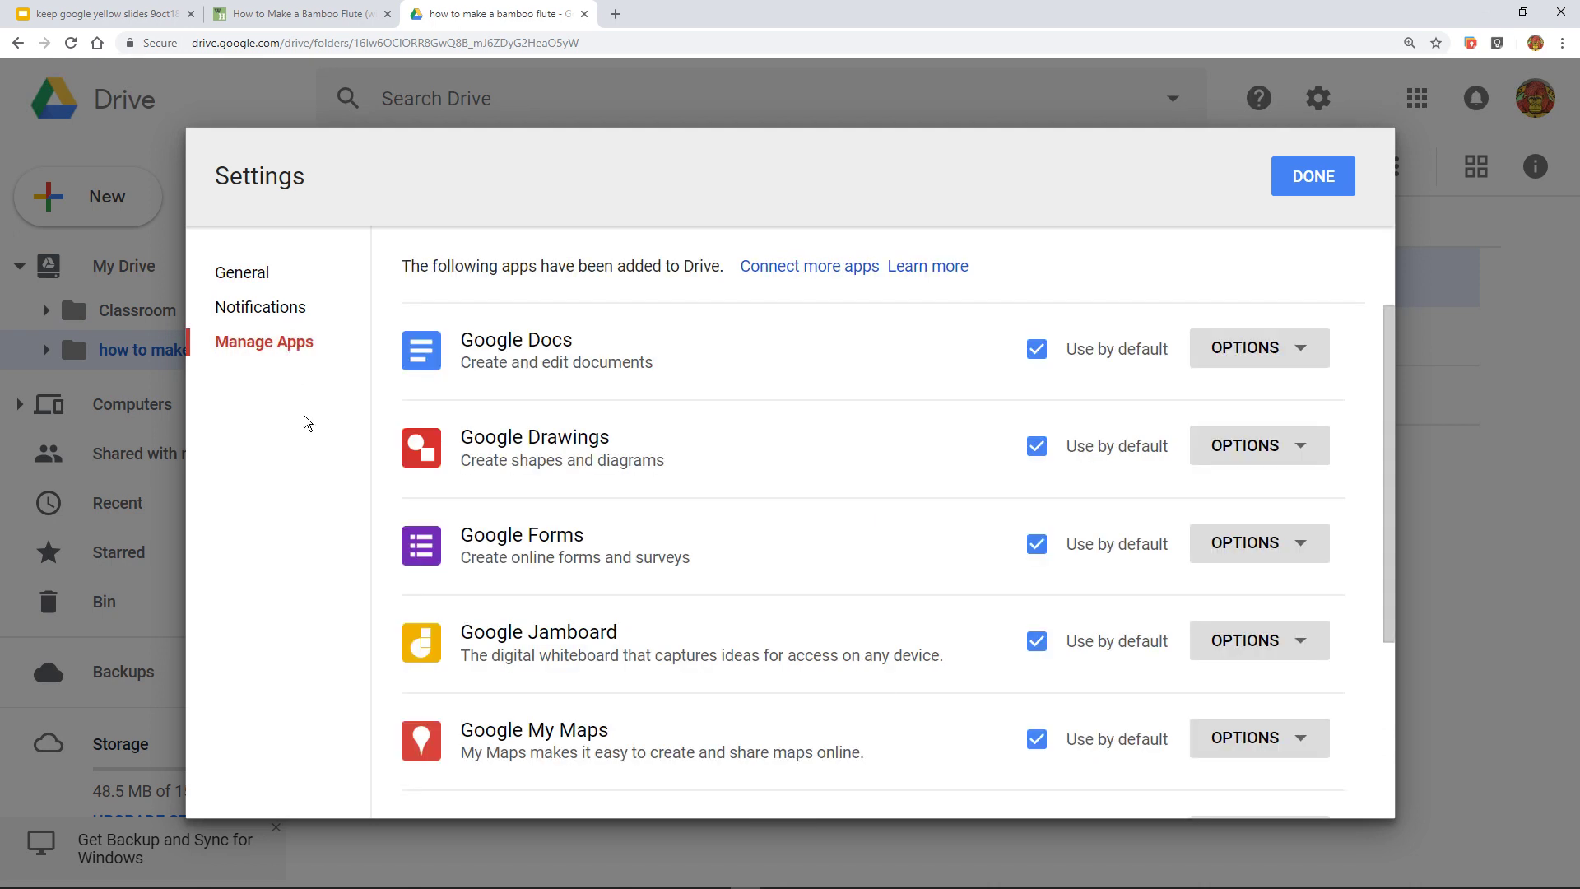
pyautogui.scroll(-3, 802, 480)
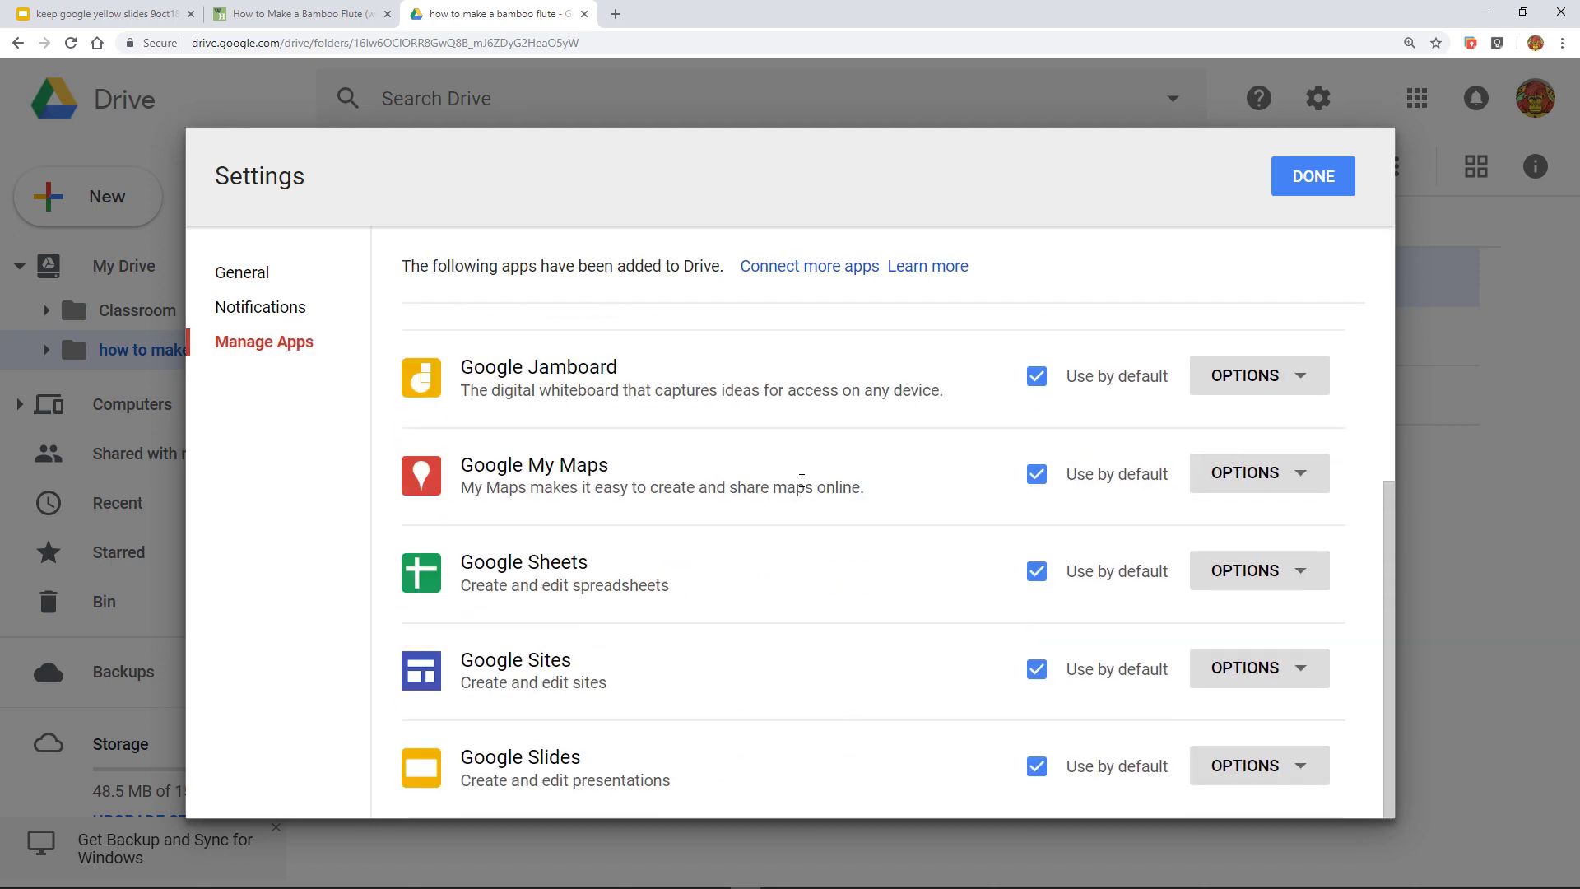
pyautogui.scroll(3, 801, 480)
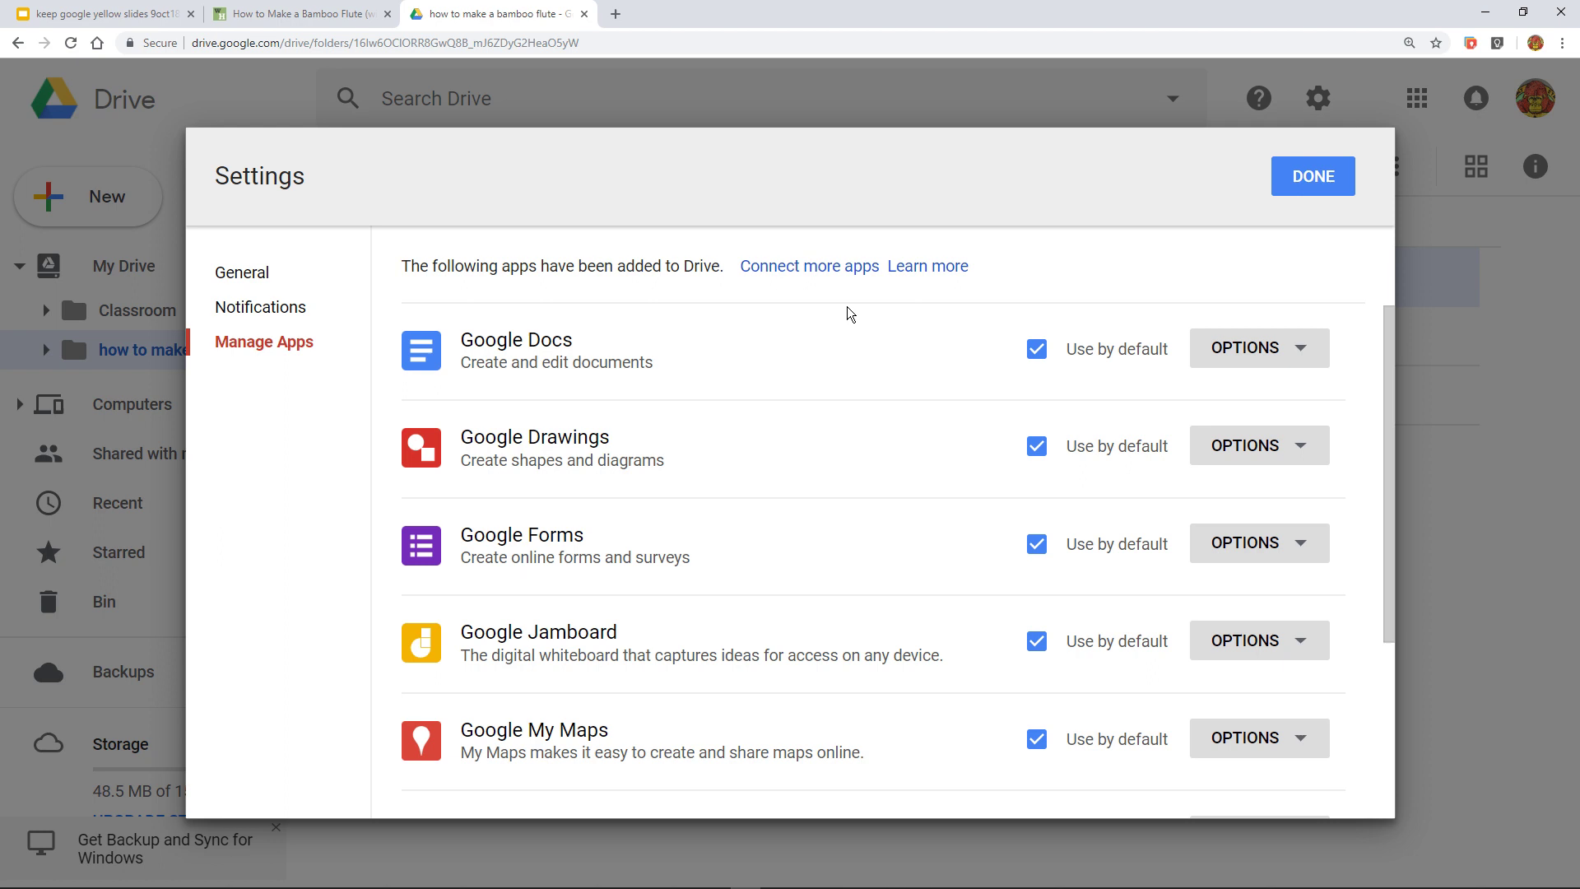
# - Search the apps that can be connected to Drive for "music player"
pyautogui.click(827, 267)
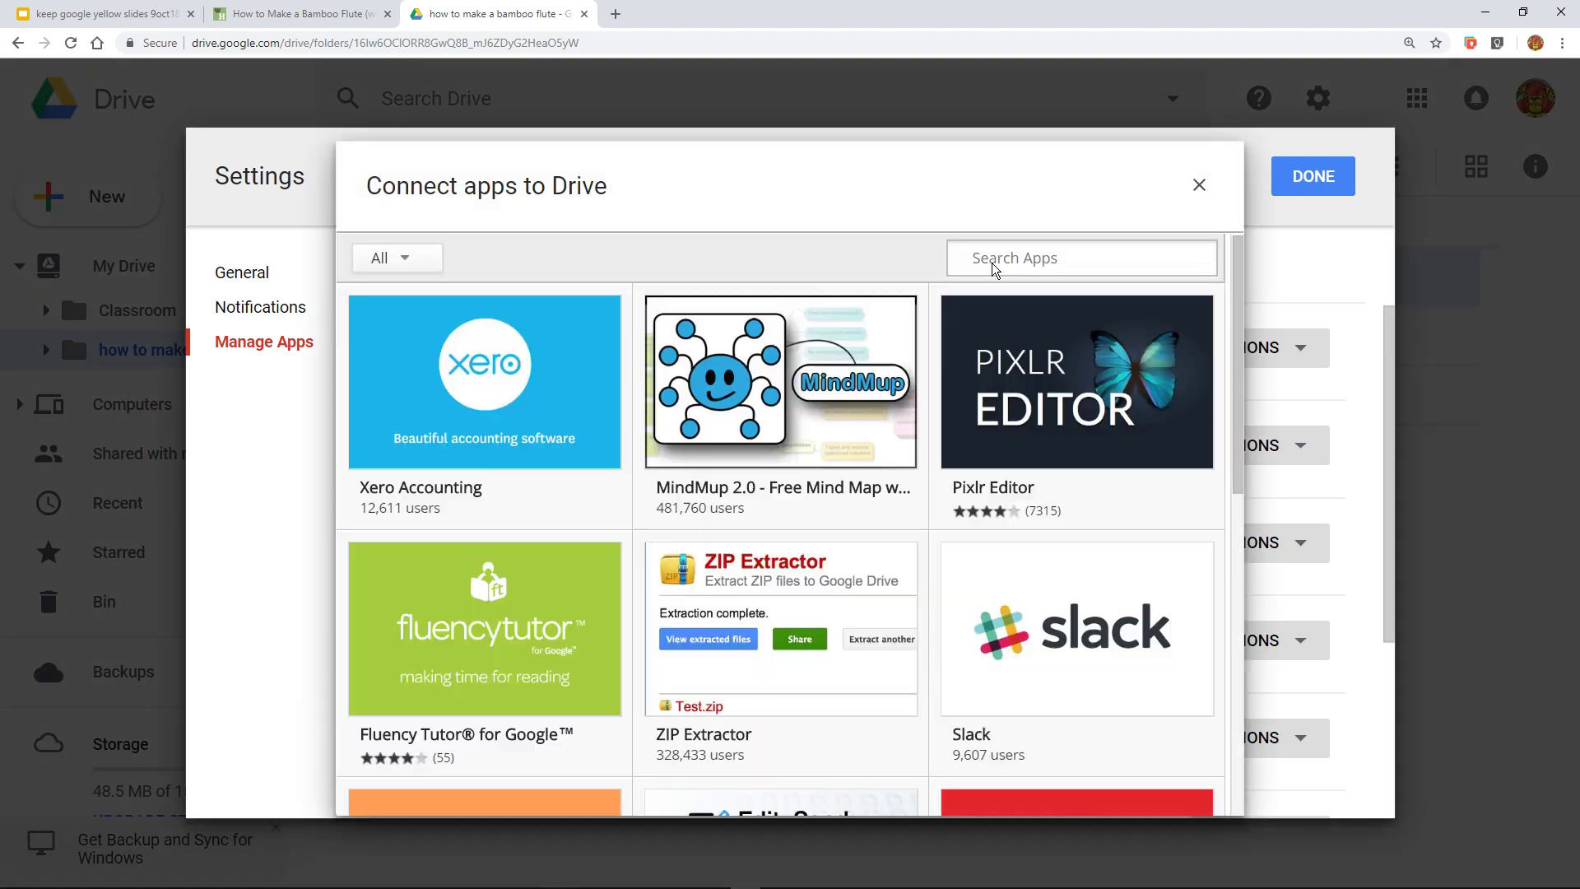
pyautogui.click(994, 259)
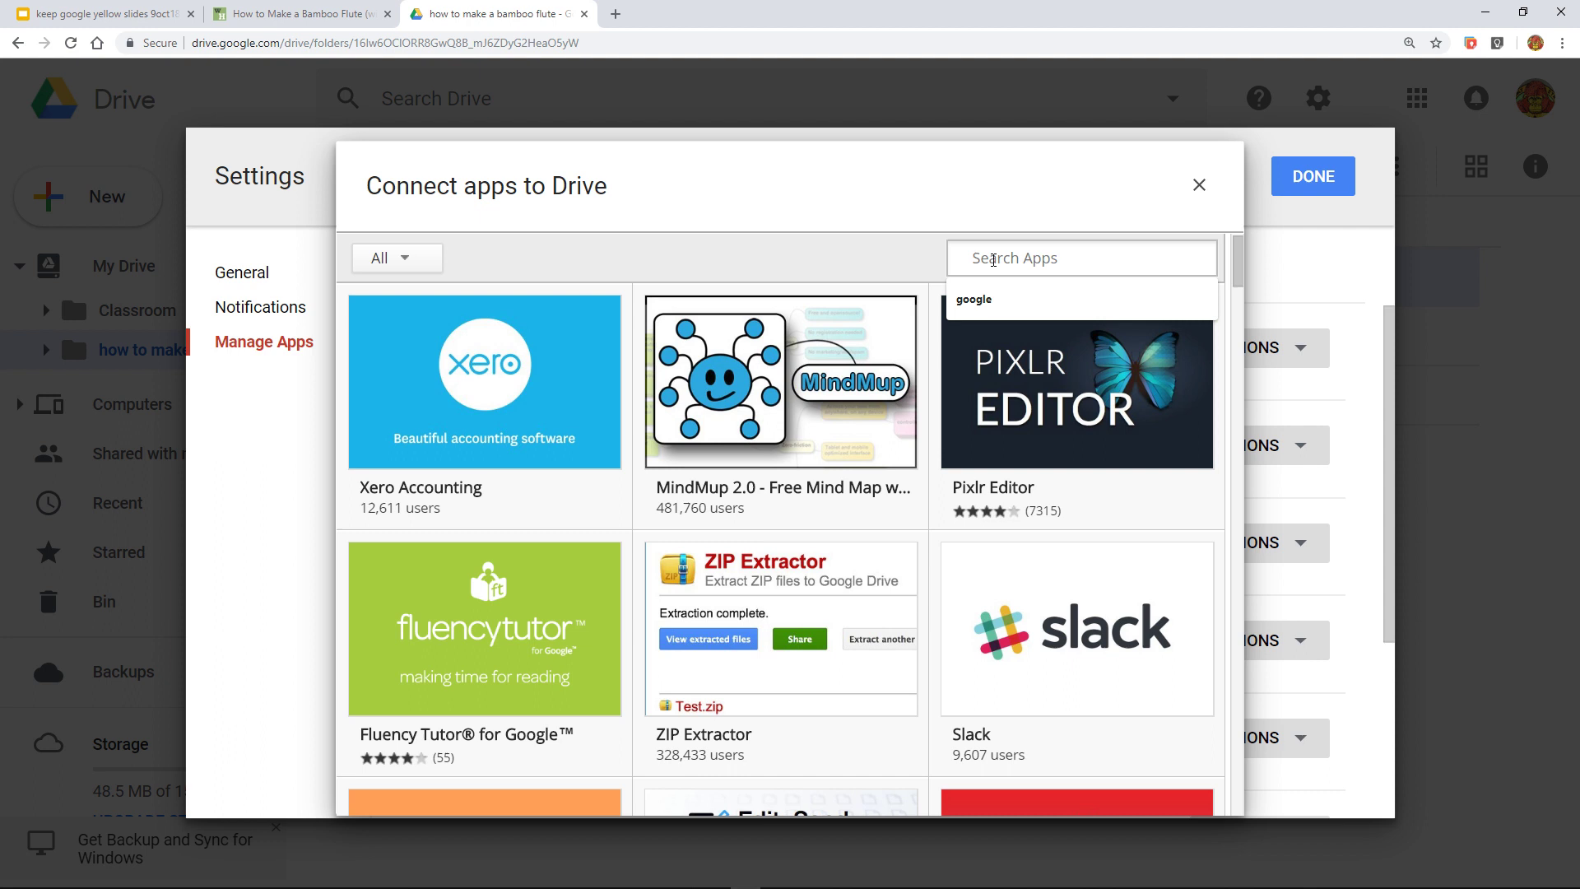
pyautogui.write('music ')
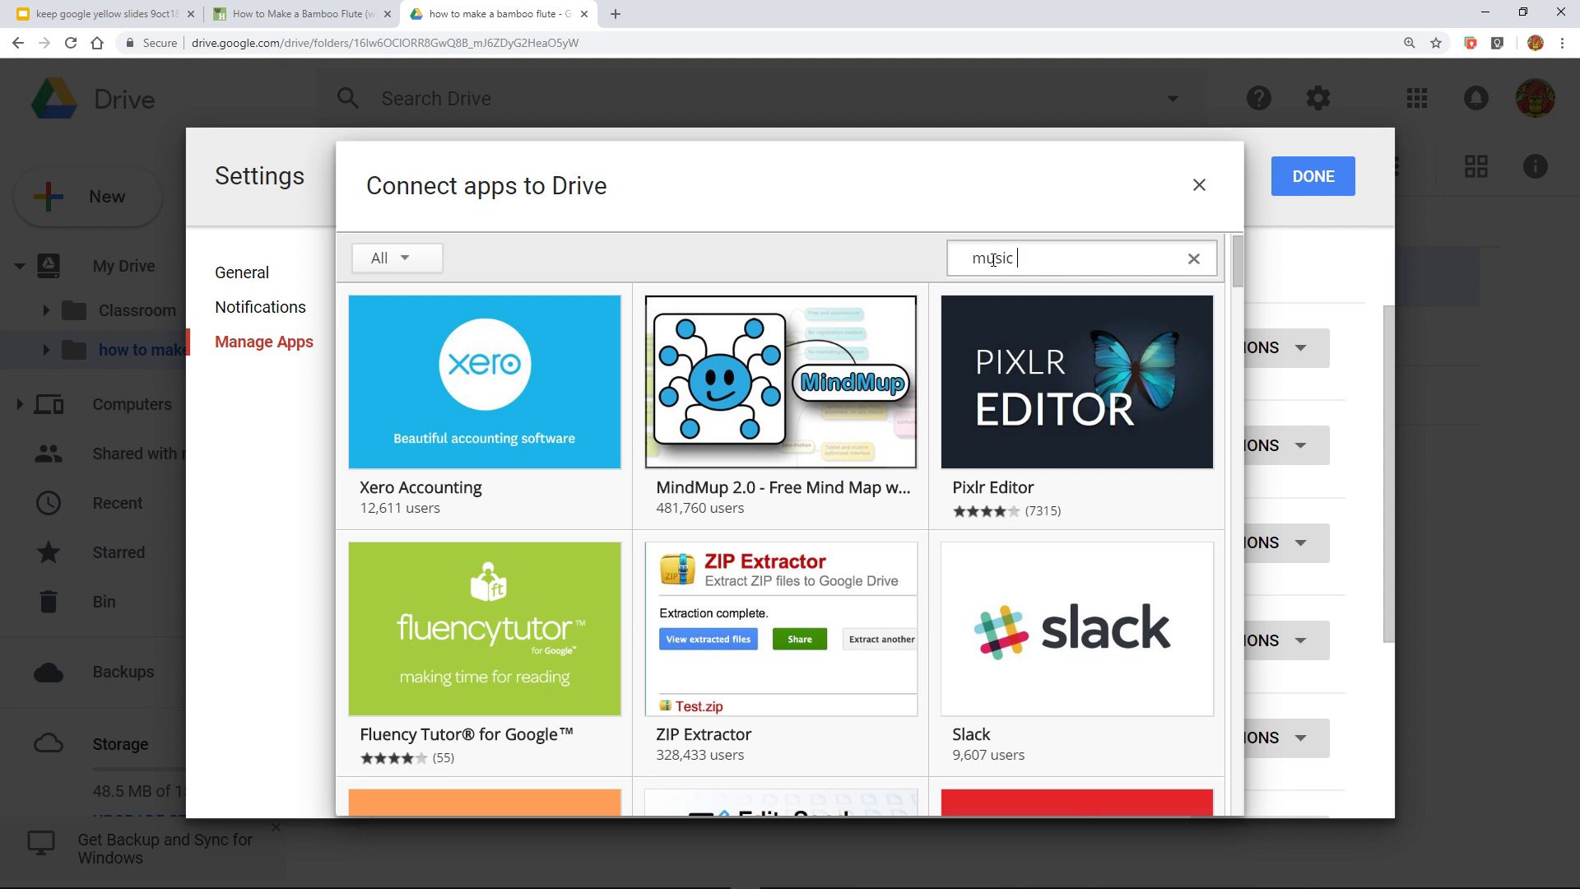
pyautogui.write('player')
pyautogui.press('Return')
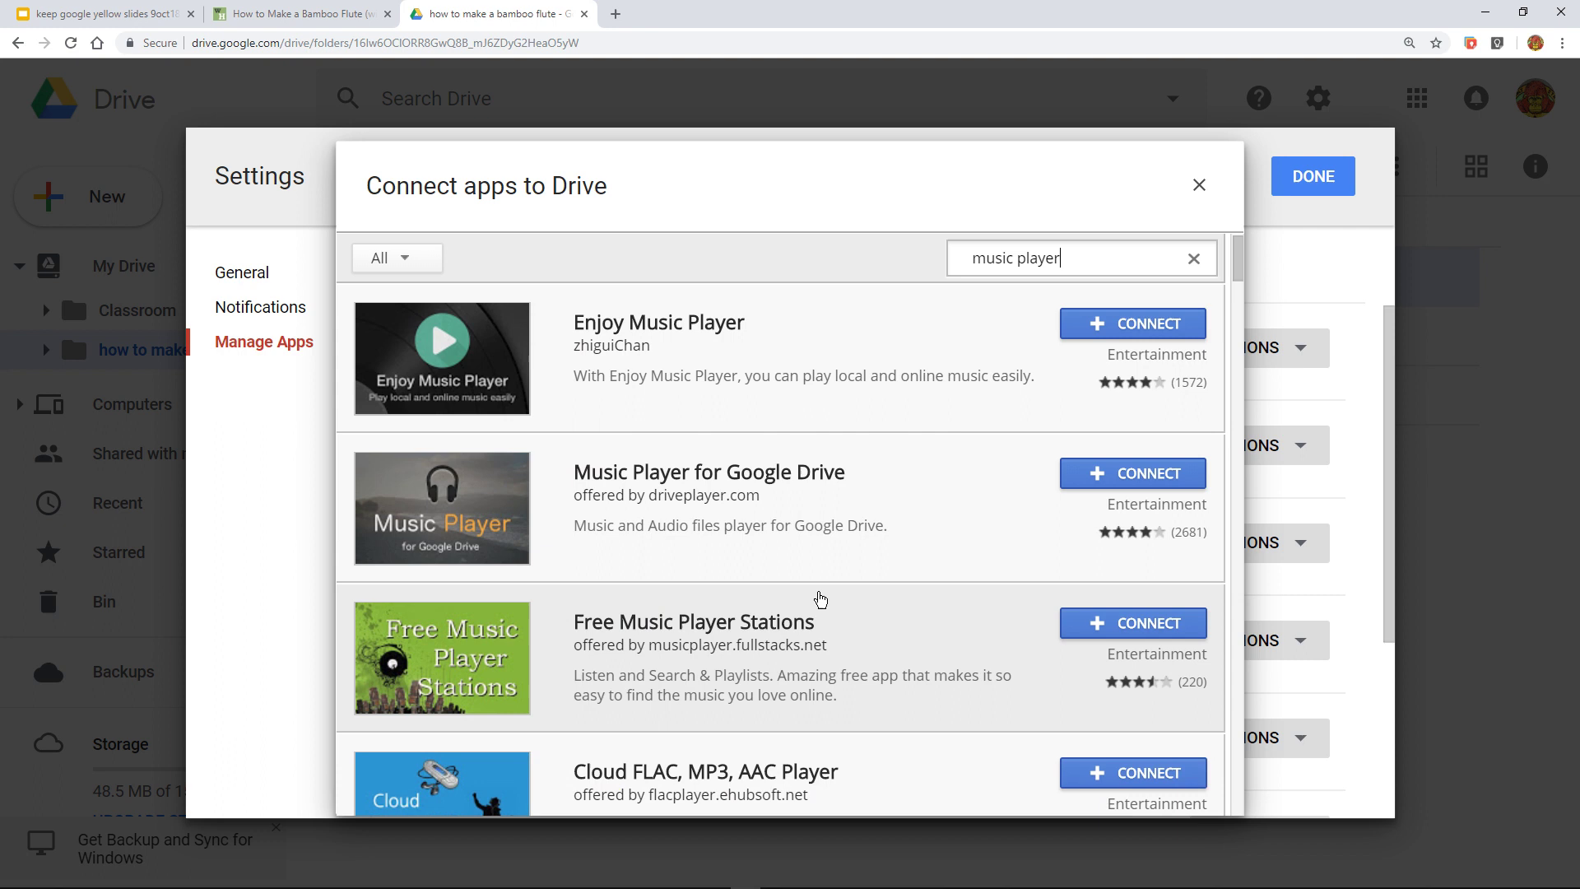
# - Browse the music player app results, then close the app catalogue and the Drive settings
pyautogui.scroll(-2, 819, 599)
pyautogui.scroll(2, 819, 598)
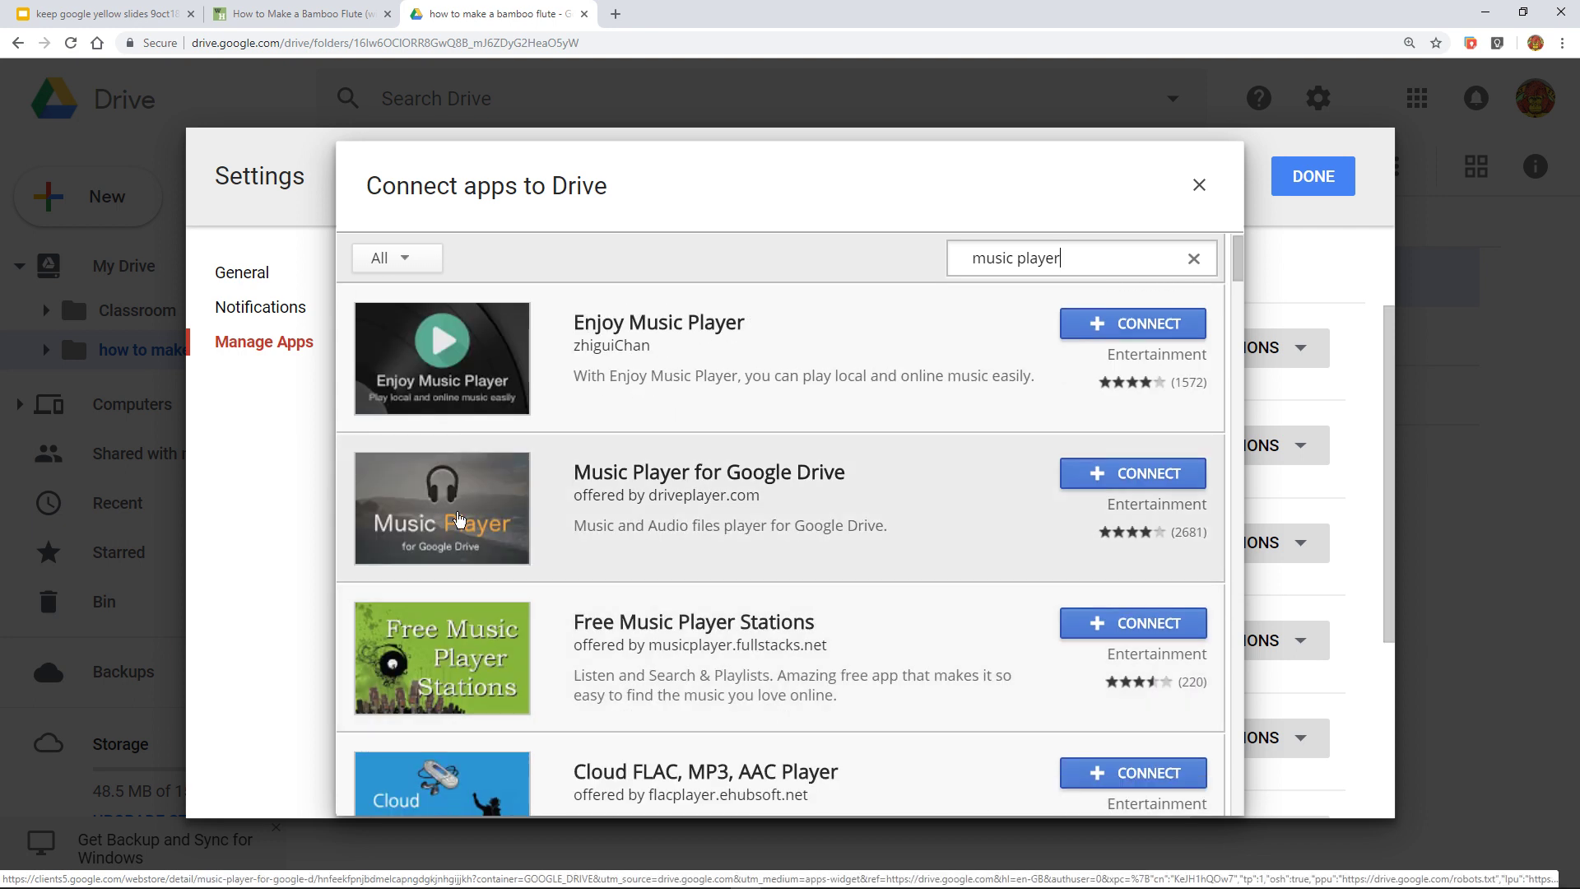
pyautogui.scroll(-10, 691, 551)
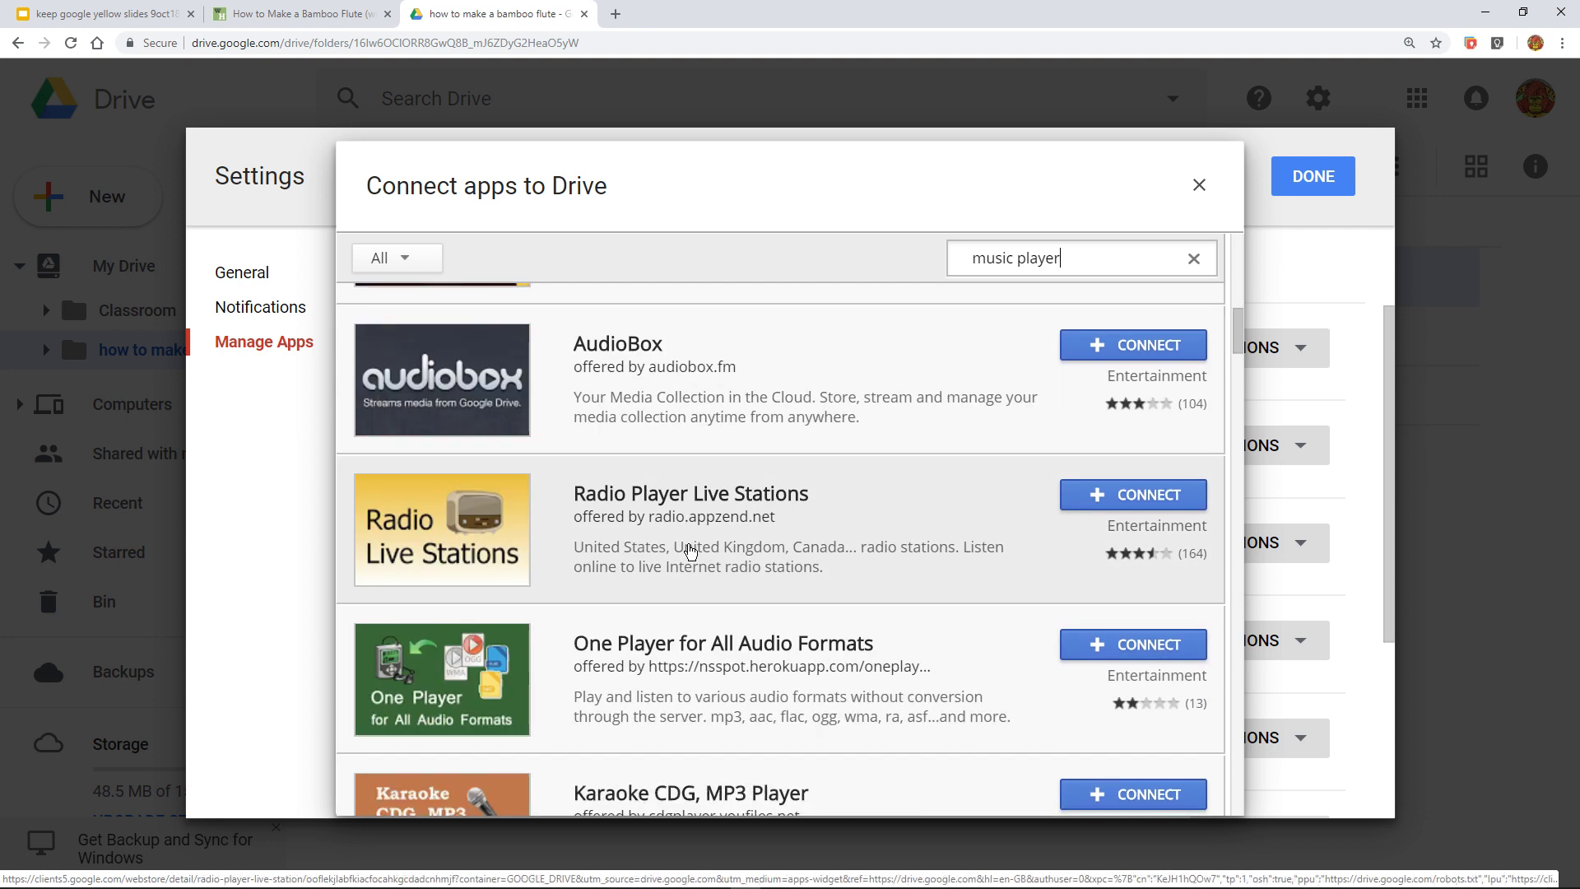
pyautogui.scroll(-4, 690, 551)
pyautogui.click(1198, 186)
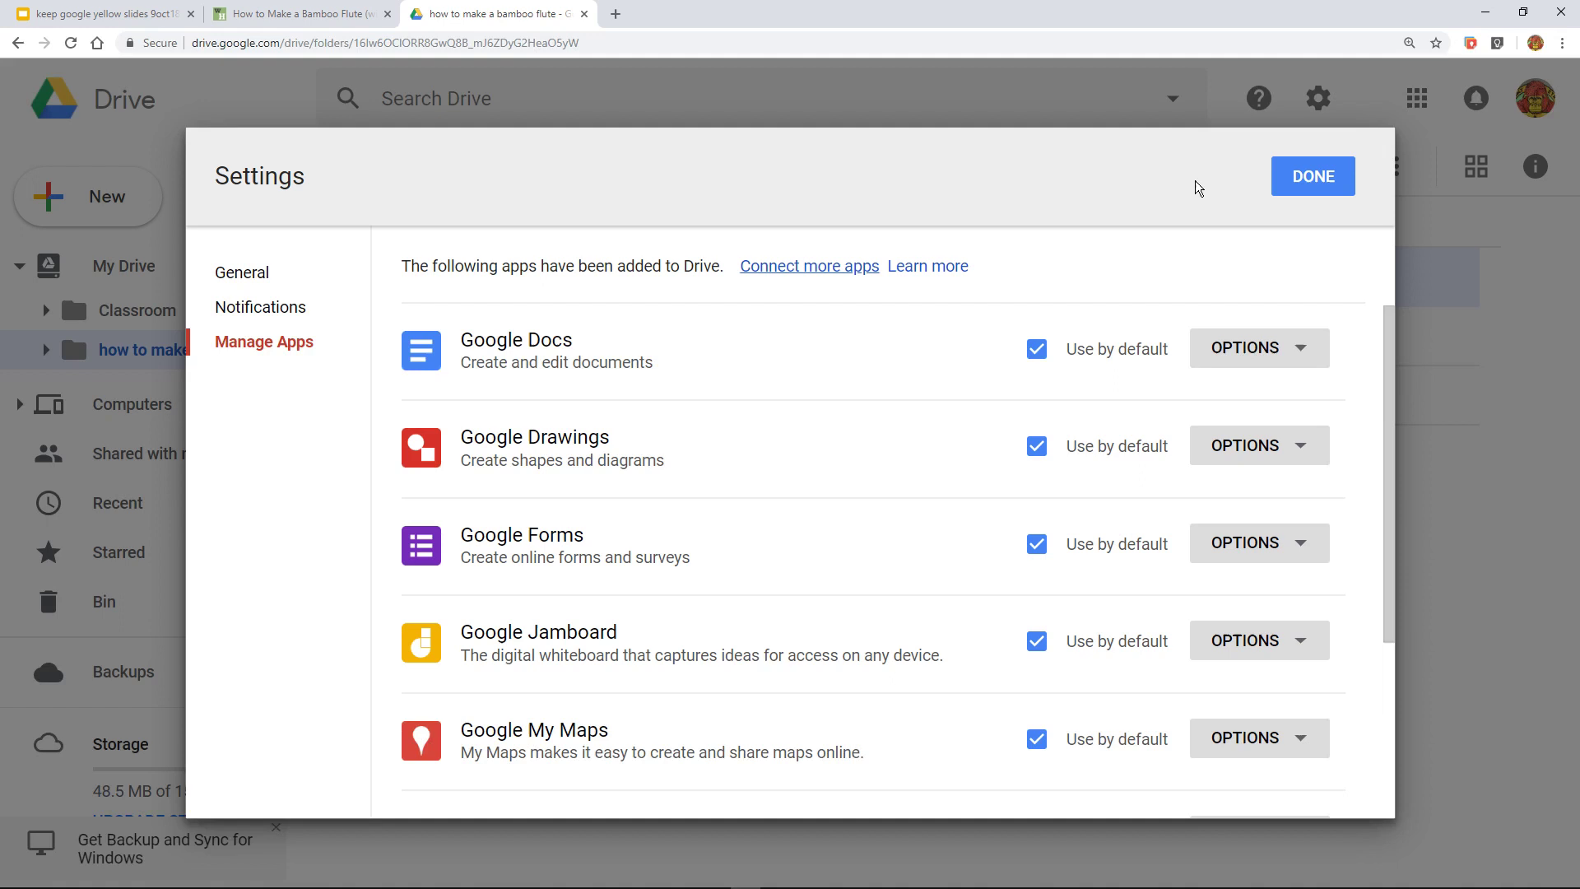
pyautogui.click(1316, 180)
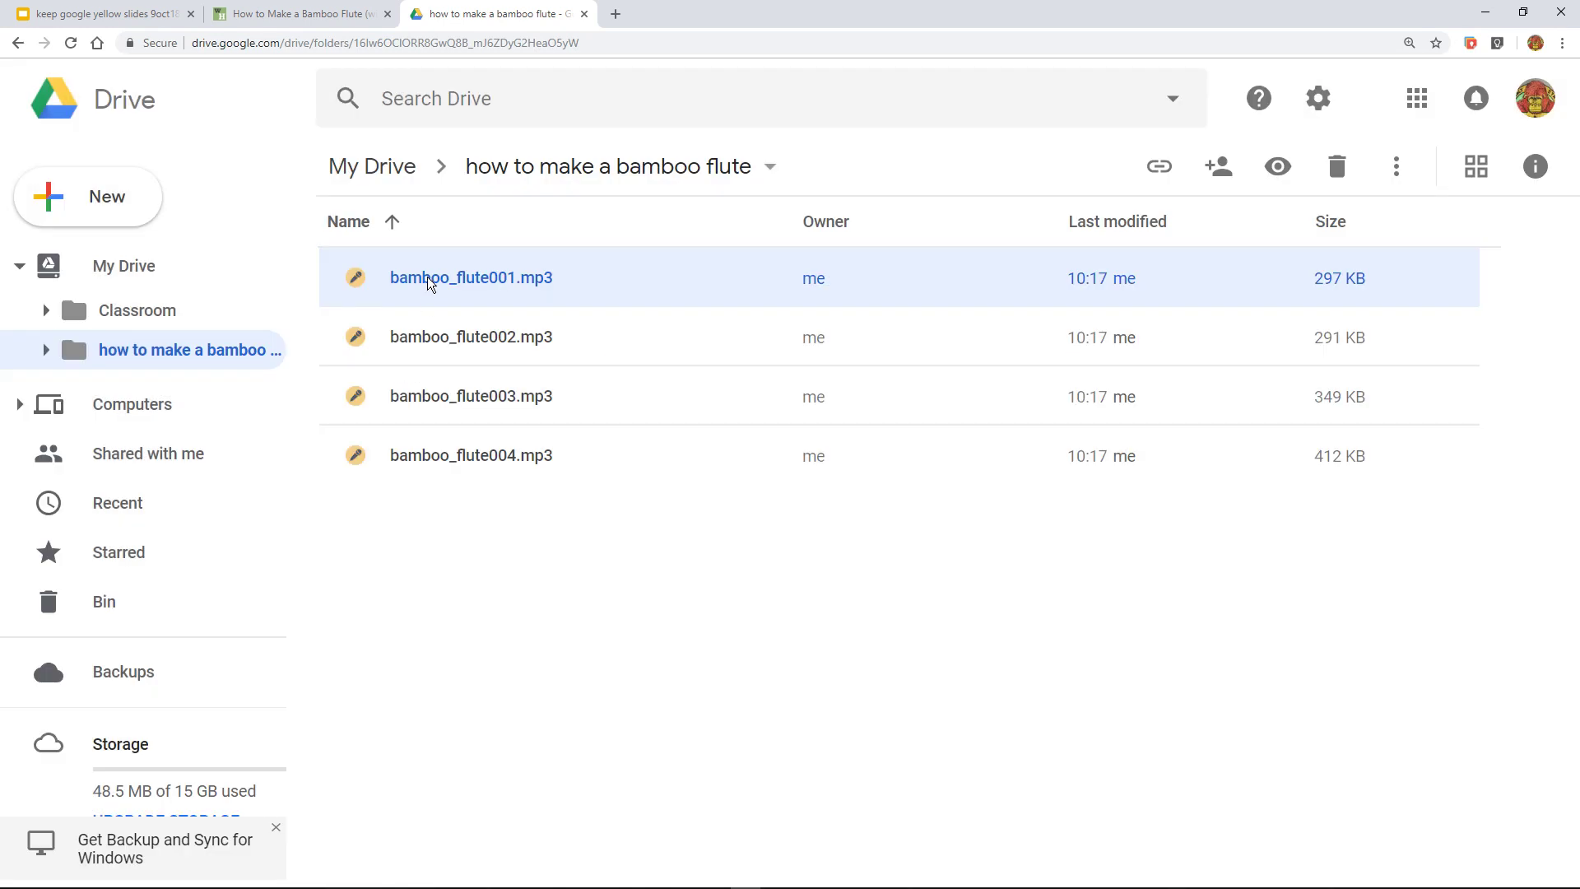
# - Open bamboo_flute001.mp3 with Music Player for Google Drive, allow the app access to the signed-in account, and pause playback
pyautogui.rightClick(428, 283)
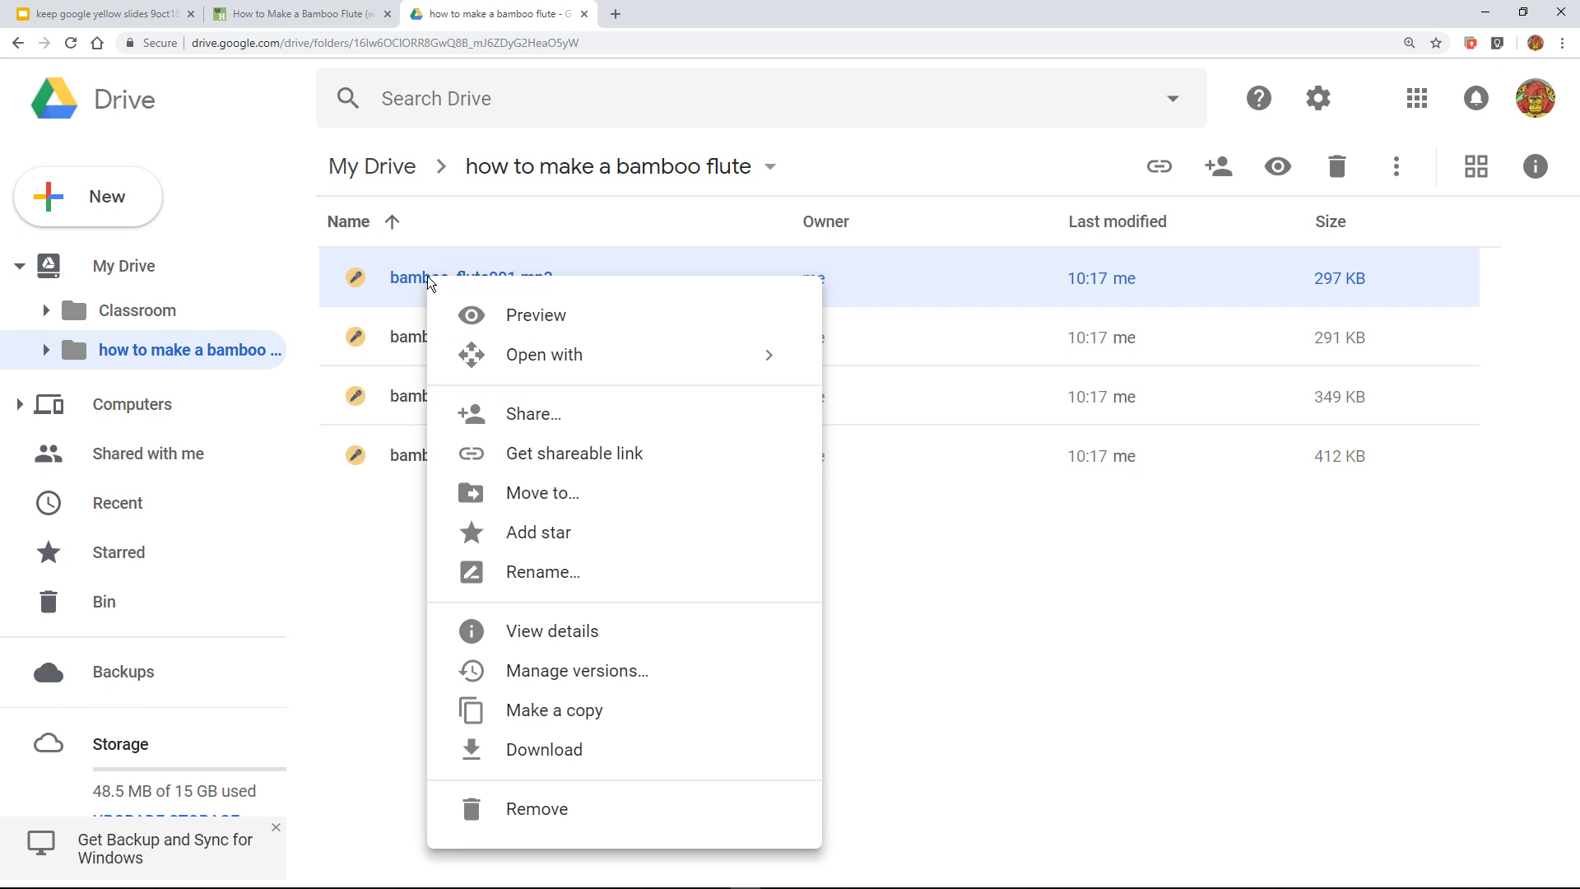
pyautogui.moveTo(568, 356)
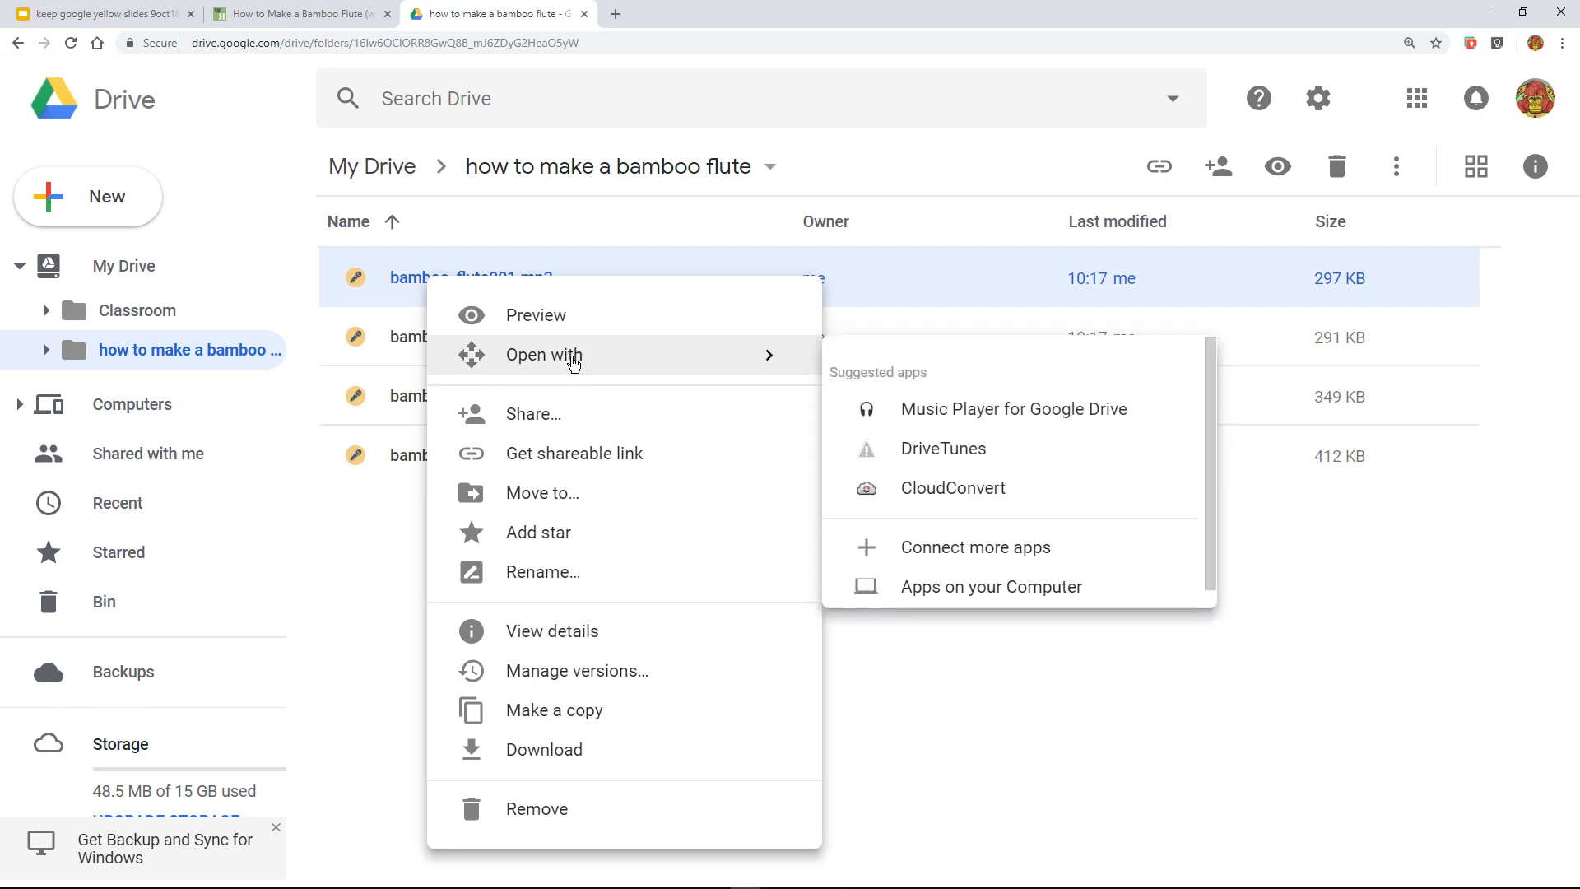
pyautogui.click(1006, 410)
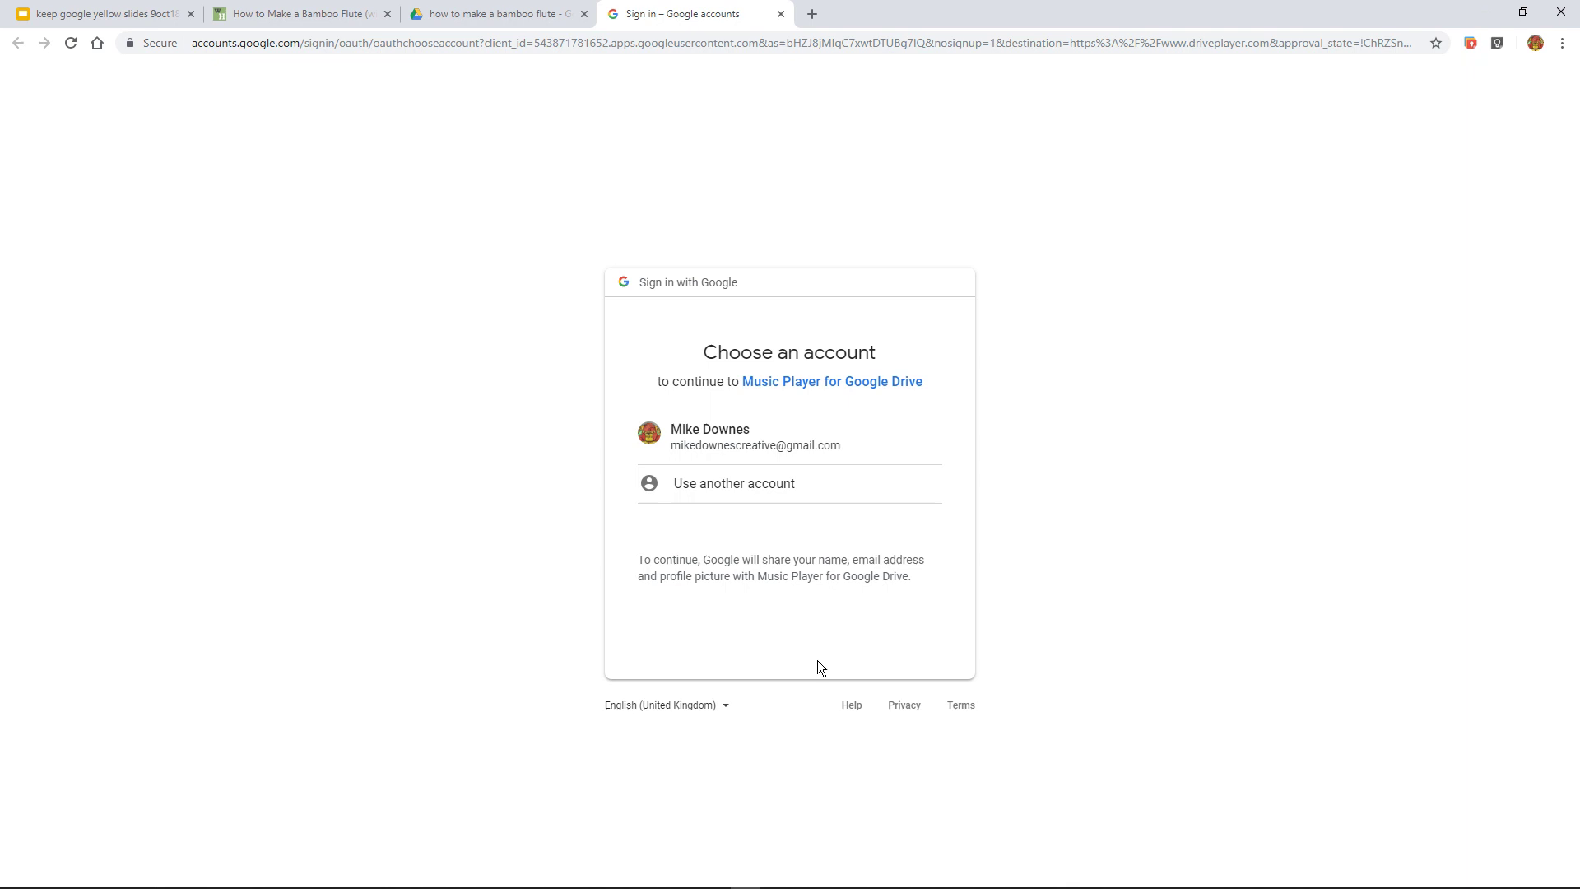
pyautogui.click(731, 439)
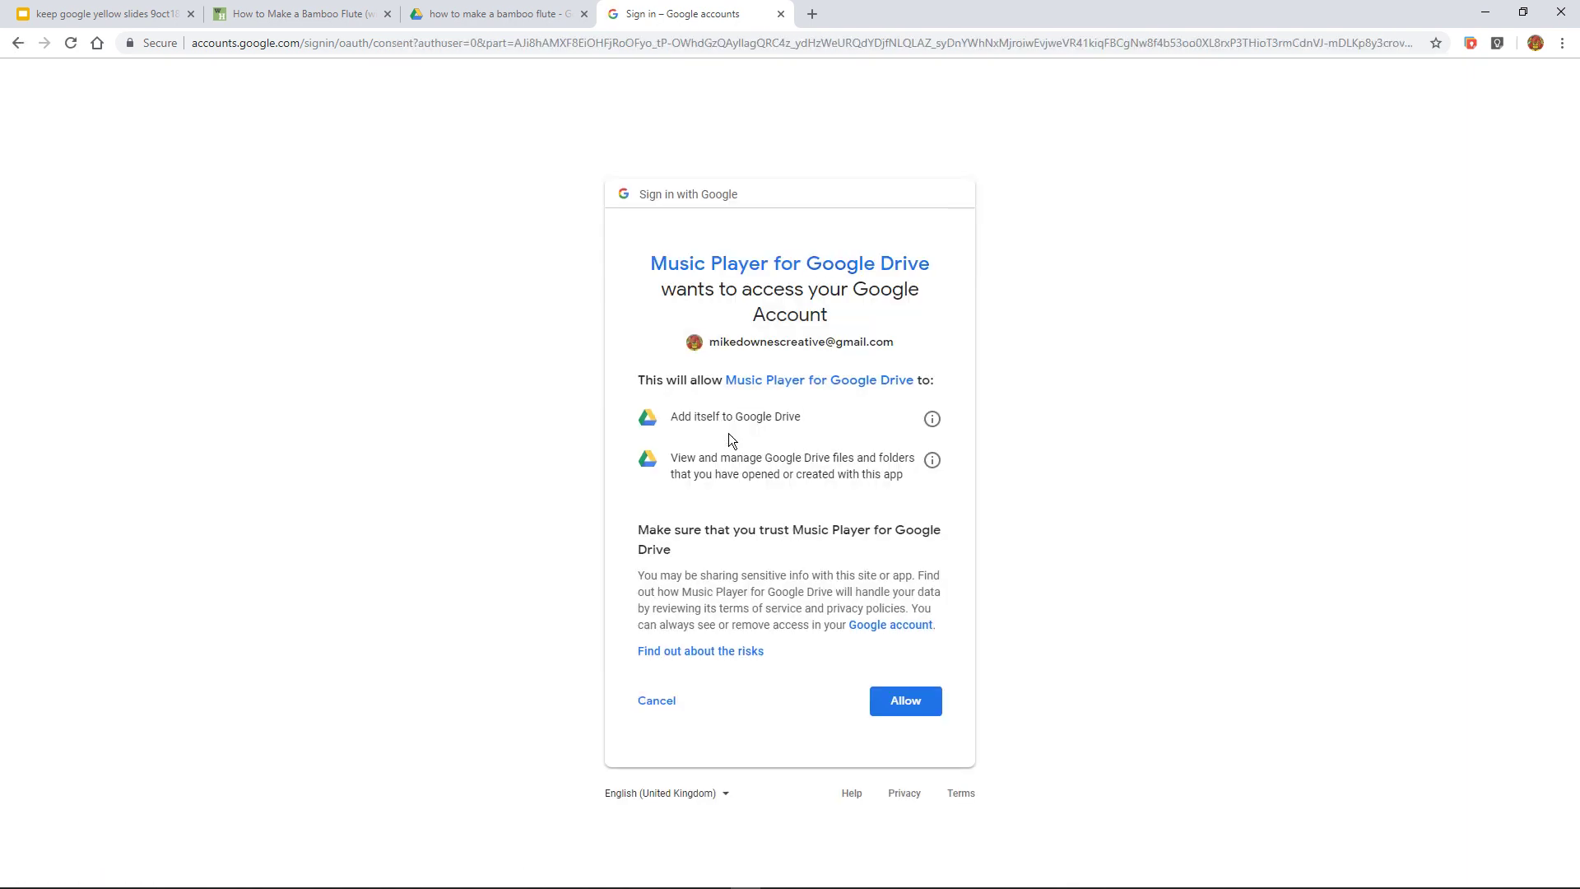
pyautogui.click(905, 706)
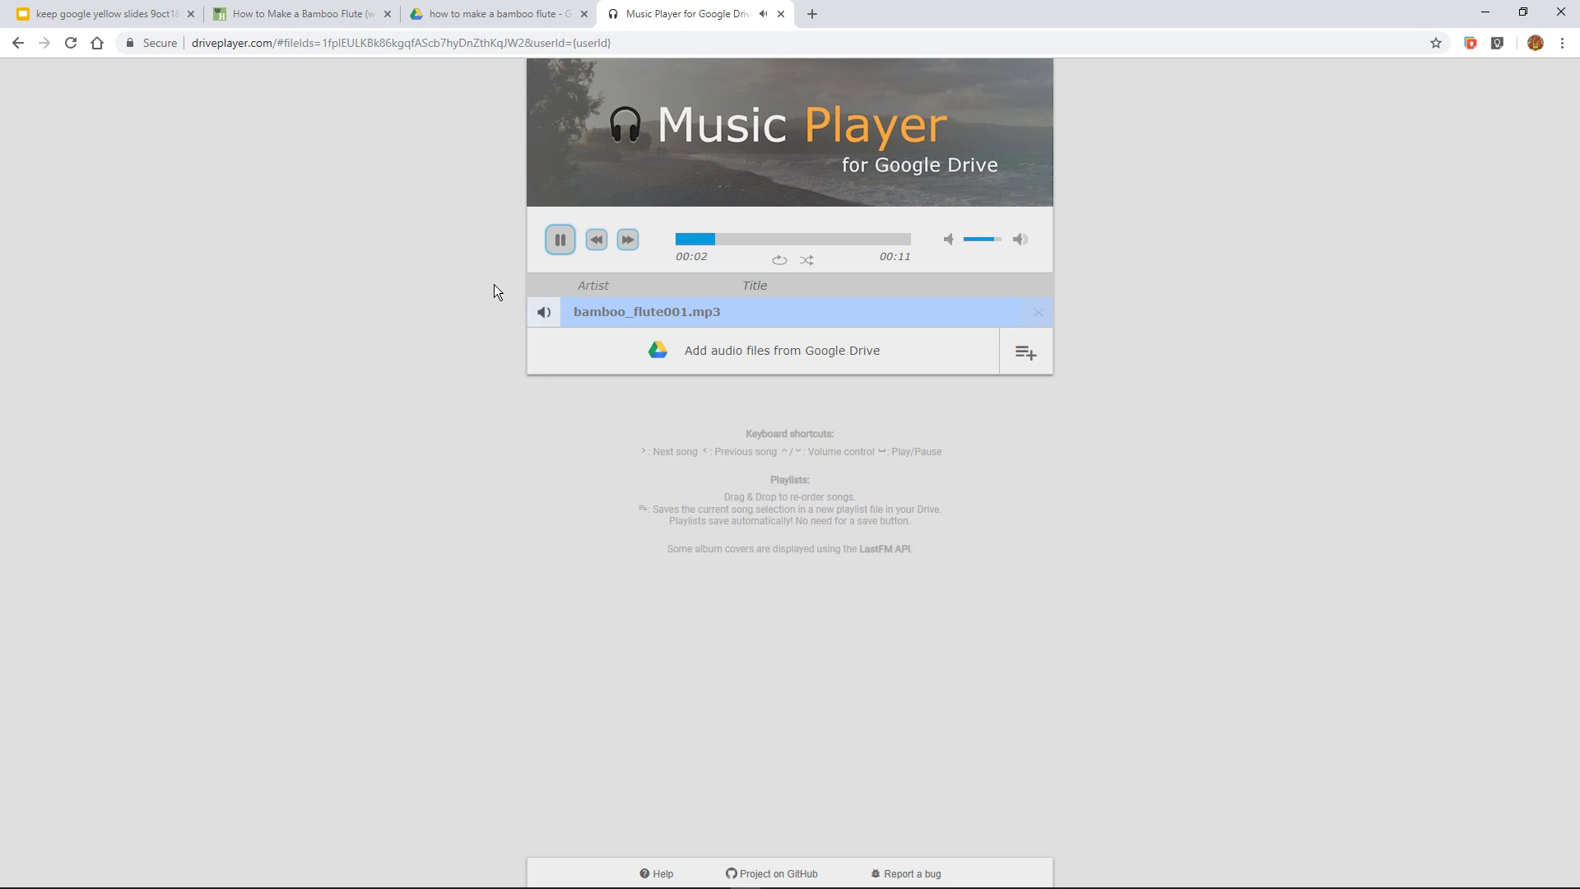
pyautogui.click(559, 241)
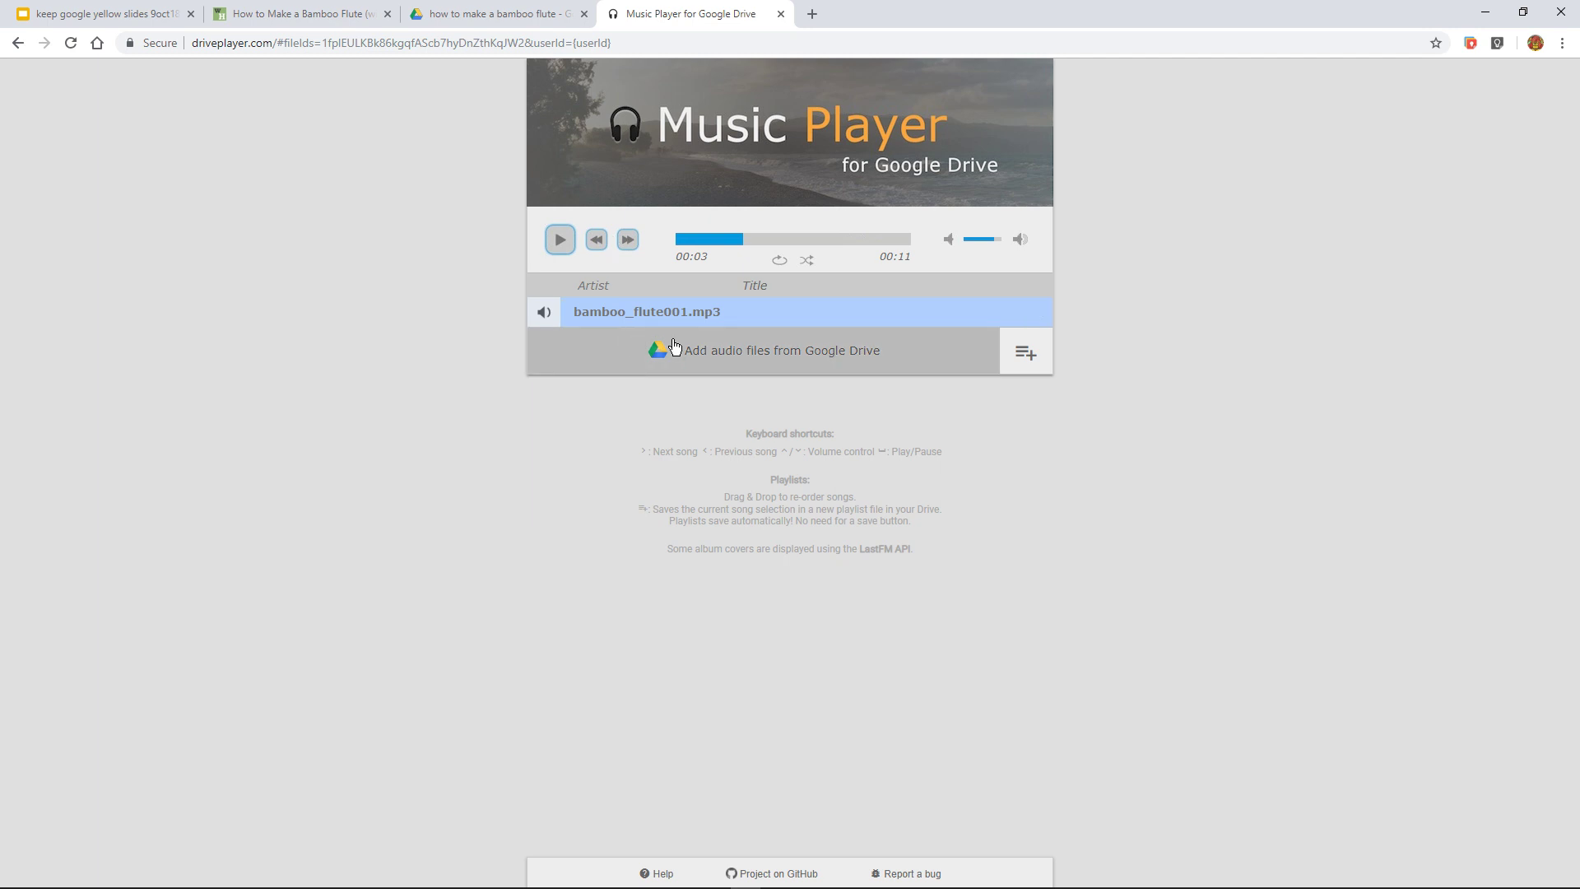
# - Save the current song in a new playlist named "Make a Flute" and pause playback
pyautogui.click(1025, 357)
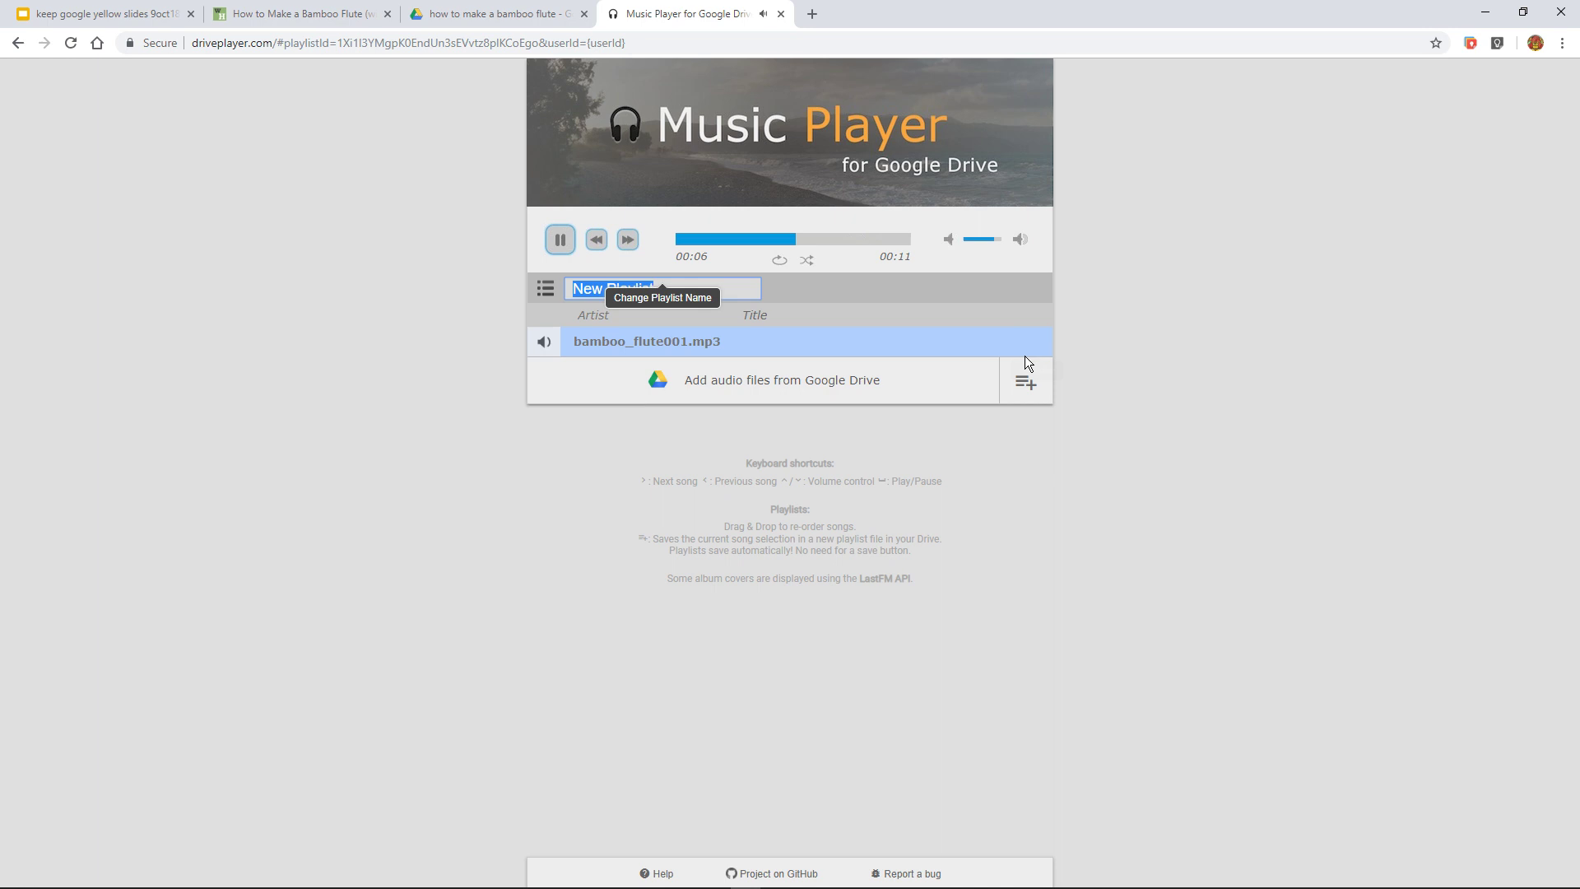
pyautogui.write('Make a Flute')
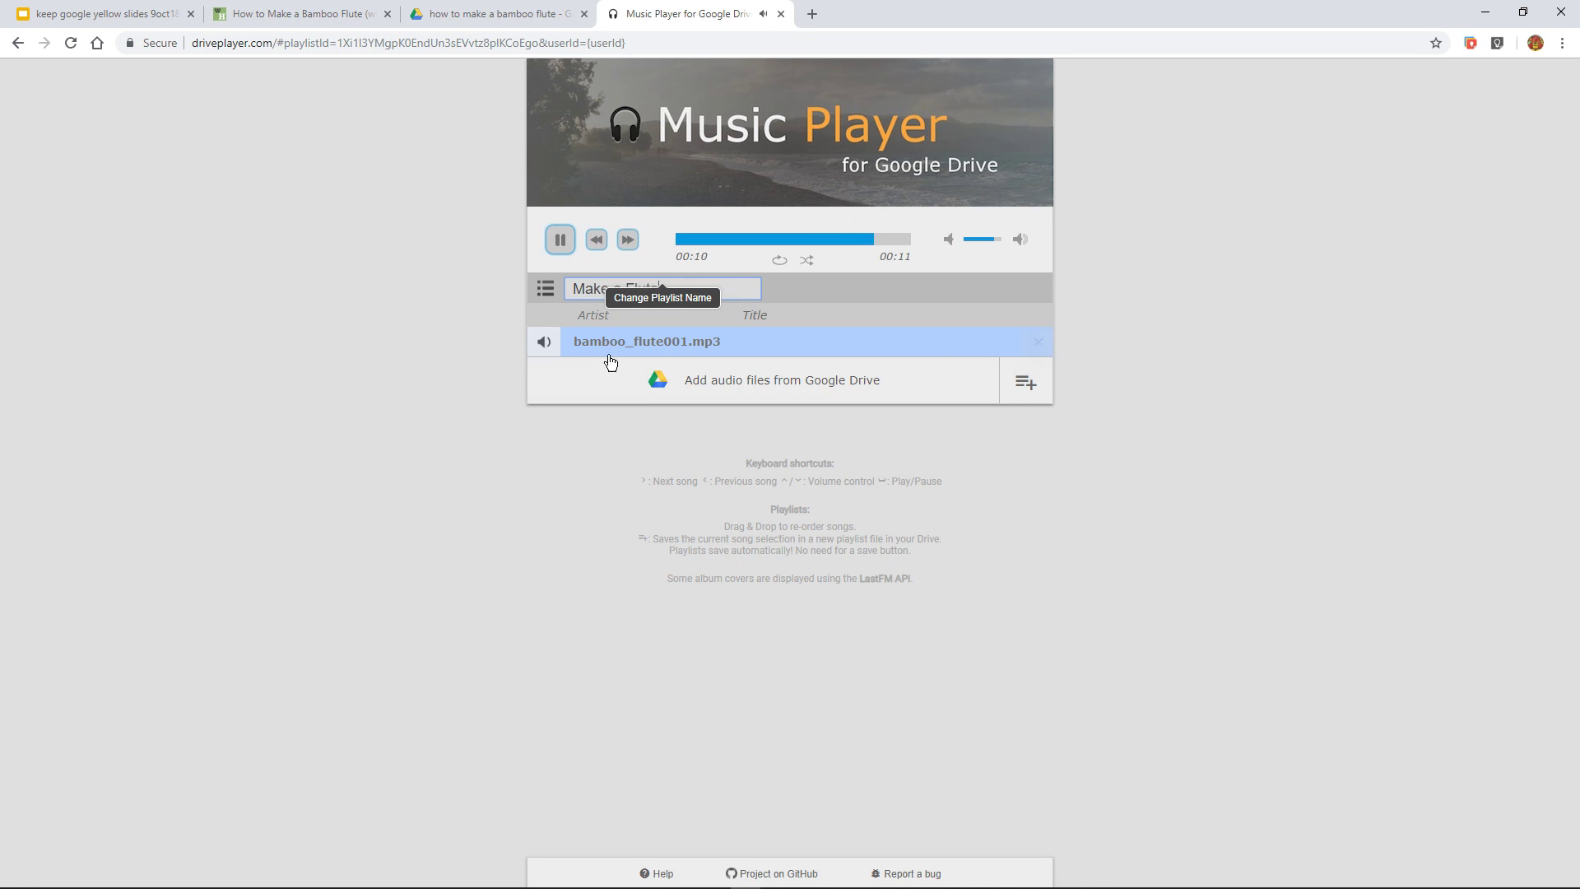
pyautogui.click(559, 239)
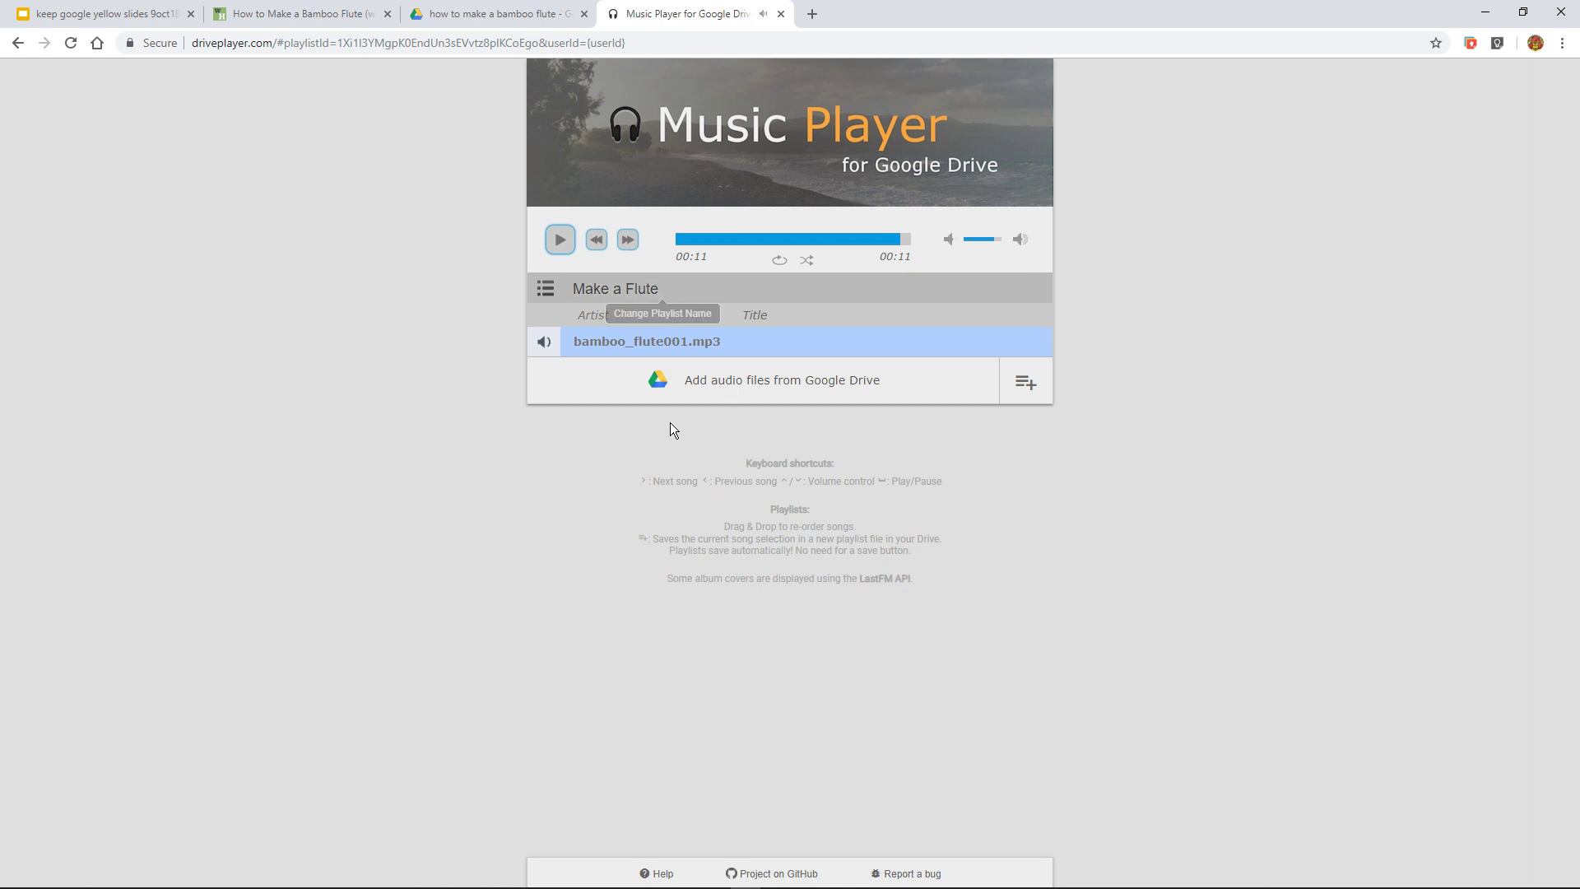
# - Add bamboo_flute002.mp3, bamboo_flute003.mp3 and bamboo_flute004.mp3 from Google Drive to the playlist
pyautogui.click(756, 390)
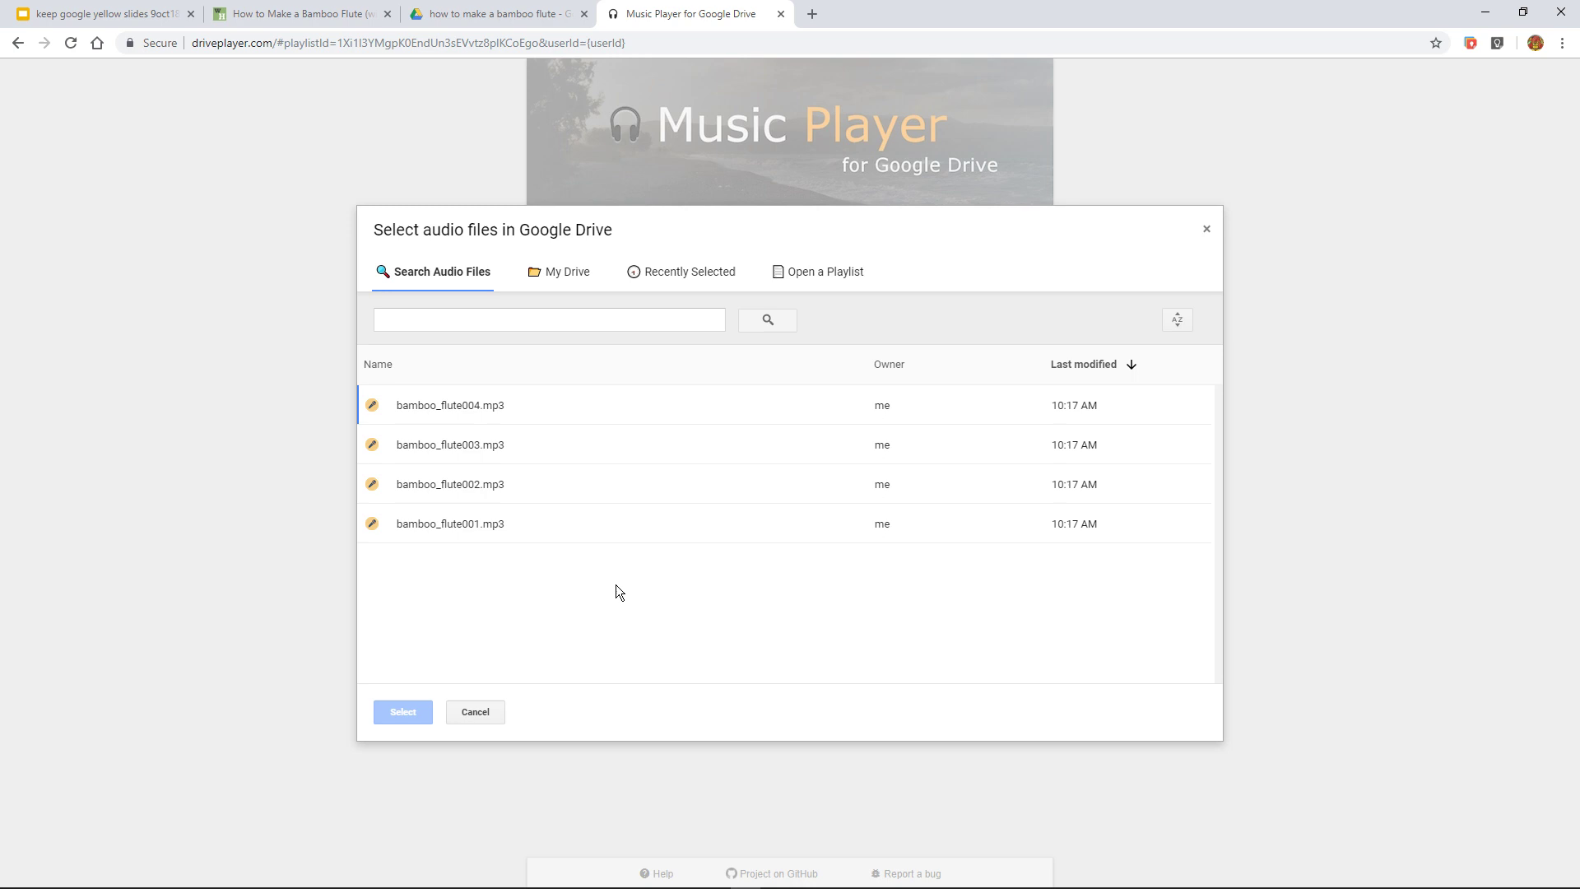
pyautogui.click(462, 482)
pyautogui.click(455, 446)
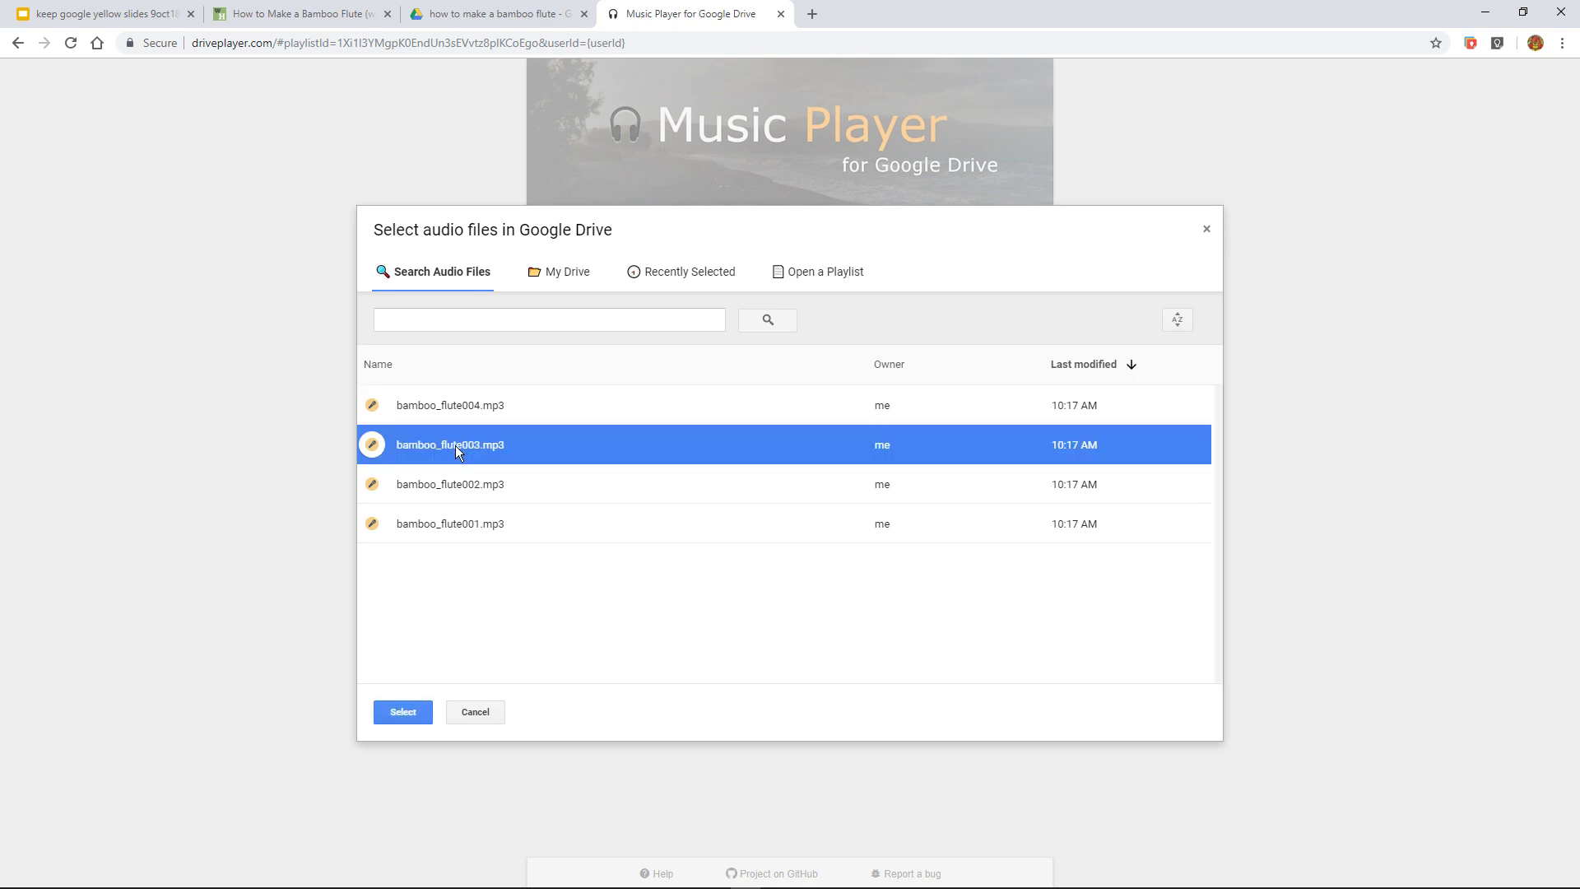
pyautogui.click(462, 487)
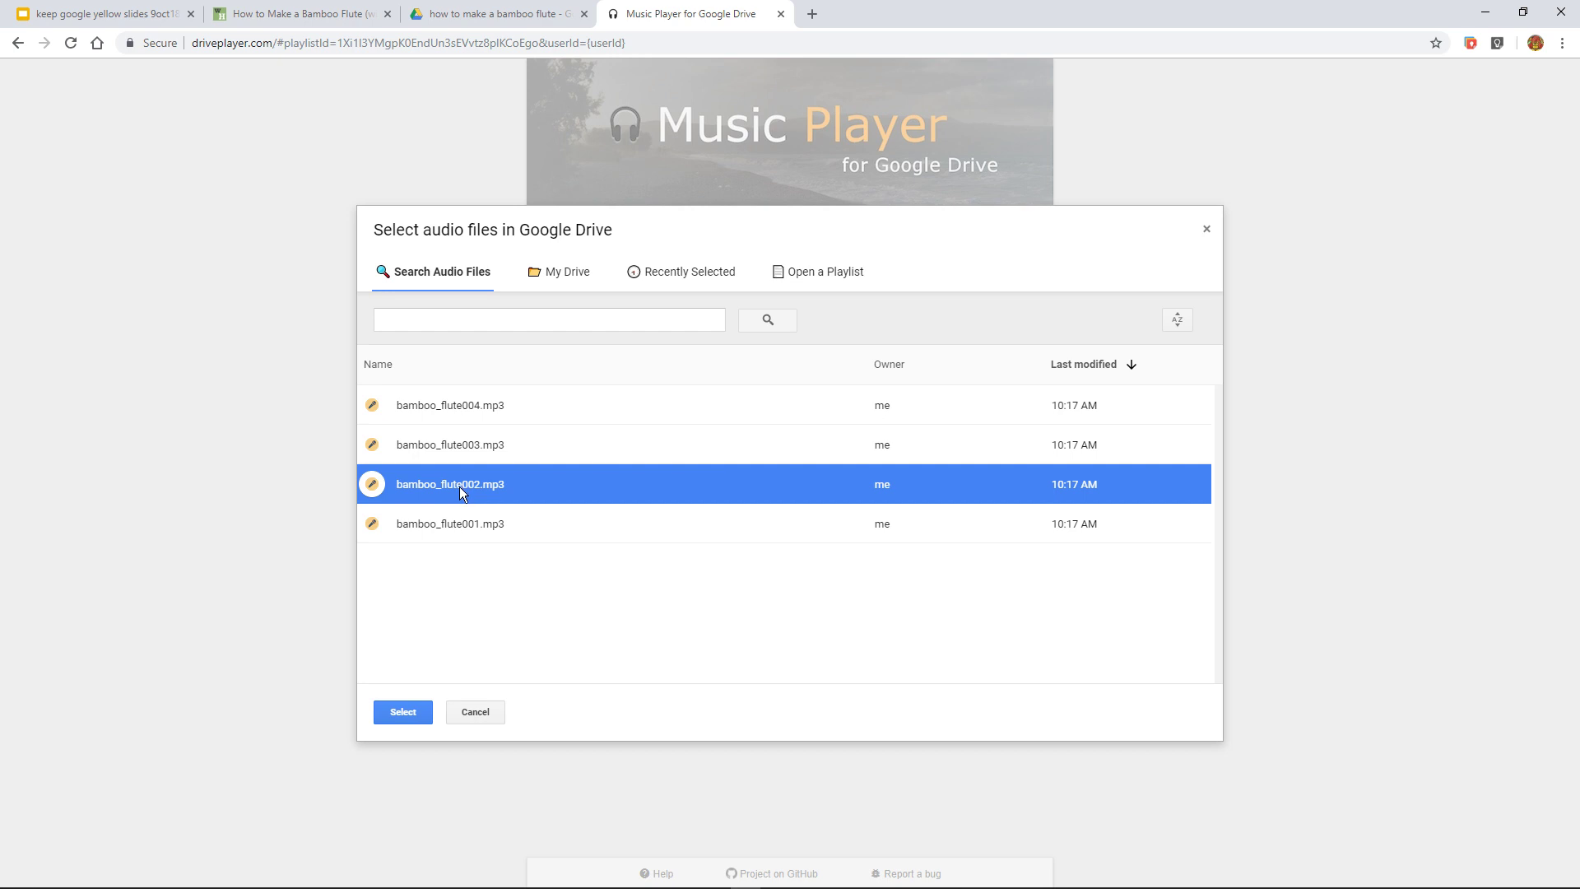
pyautogui.keyDown('ctrl'); pyautogui.click(460, 443); pyautogui.keyUp('ctrl')
pyautogui.keyDown('ctrl'); pyautogui.click(452, 399); pyautogui.keyUp('ctrl')
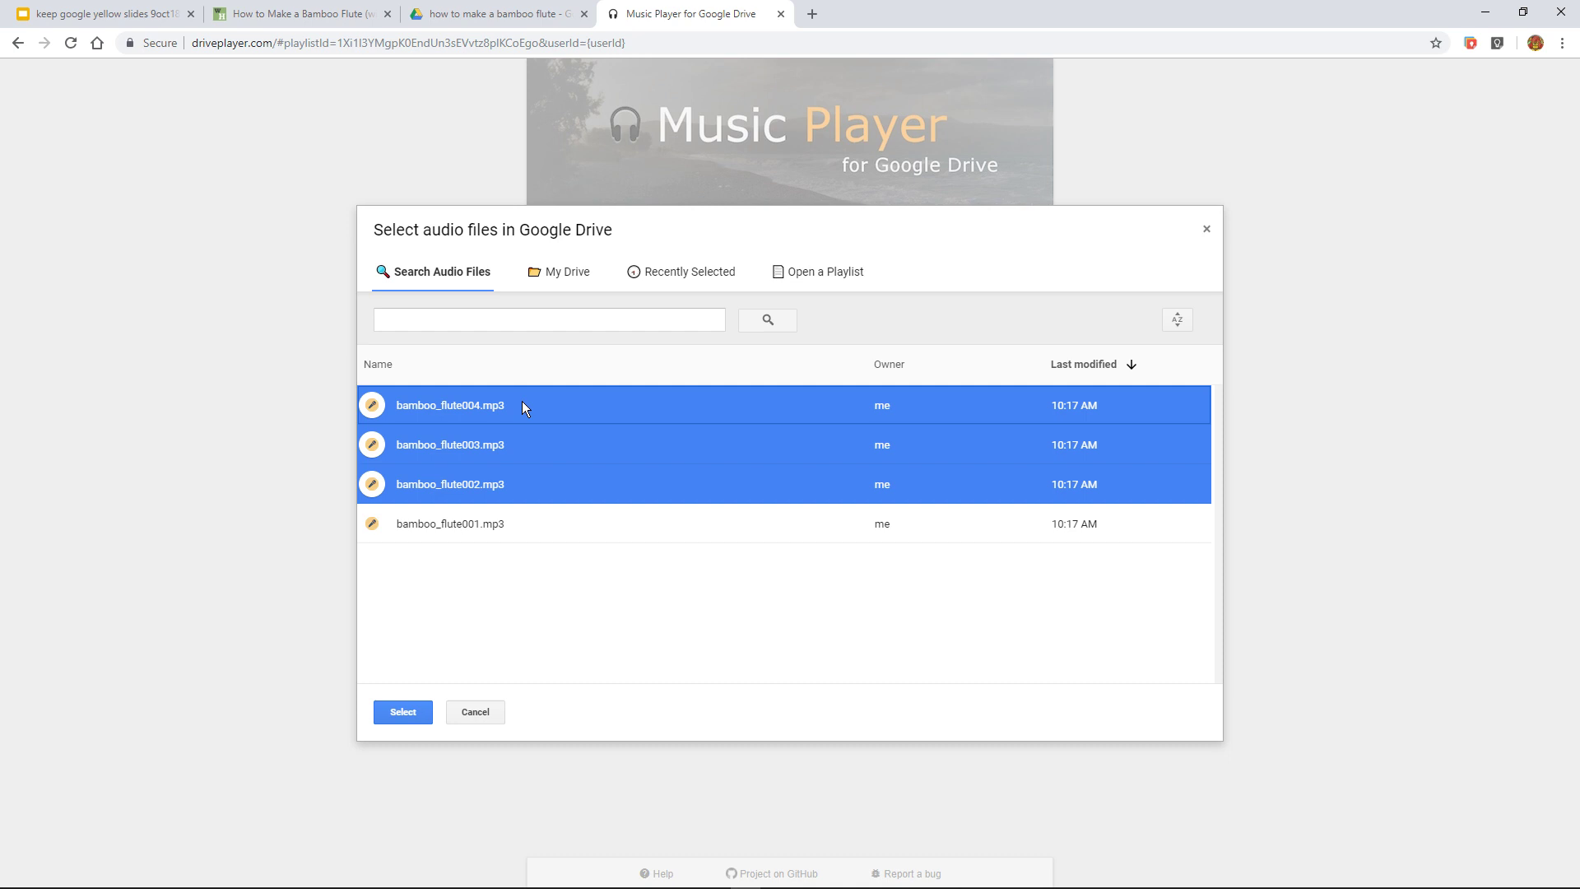
pyautogui.click(403, 713)
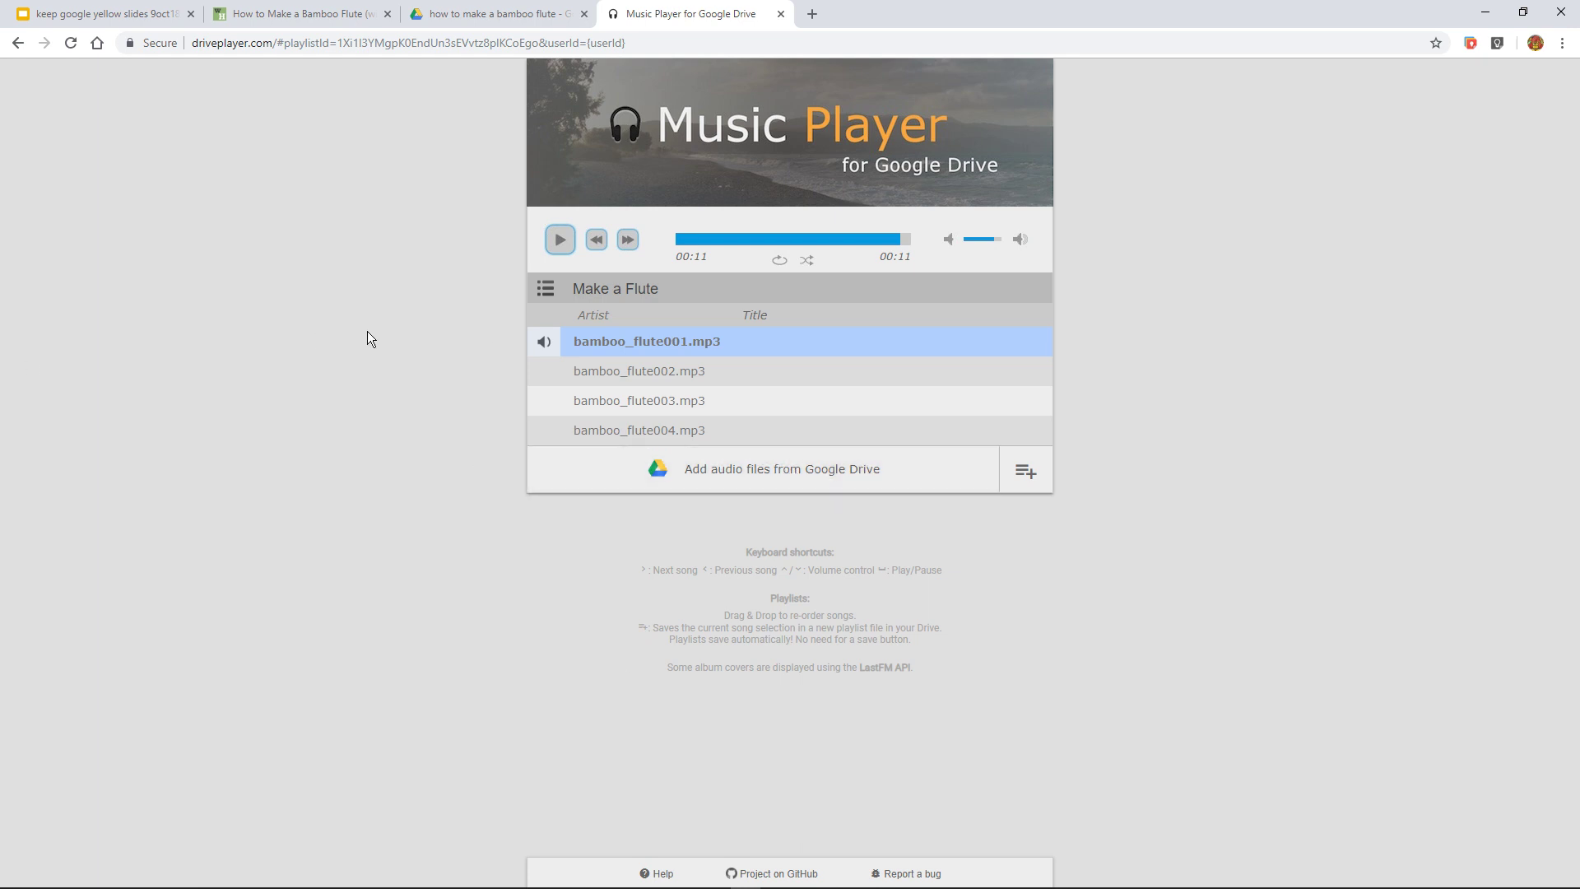
# - Play the "Make a Flute" playlist, skipping ahead to bamboo_flute003.mp3, and pause it there
pyautogui.click(561, 241)
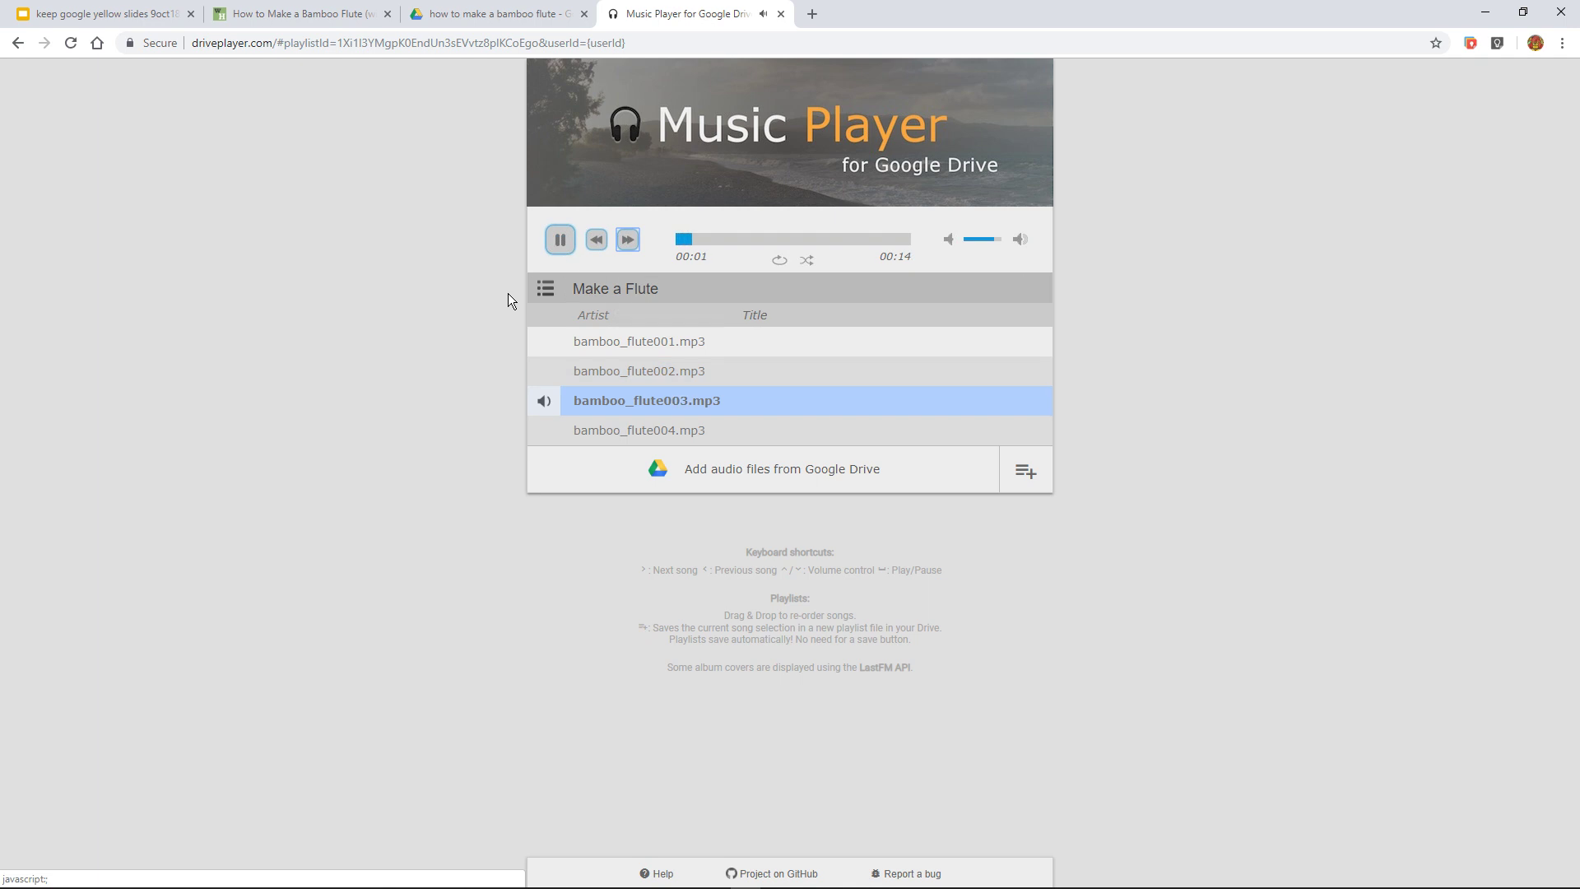
pyautogui.click(560, 239)
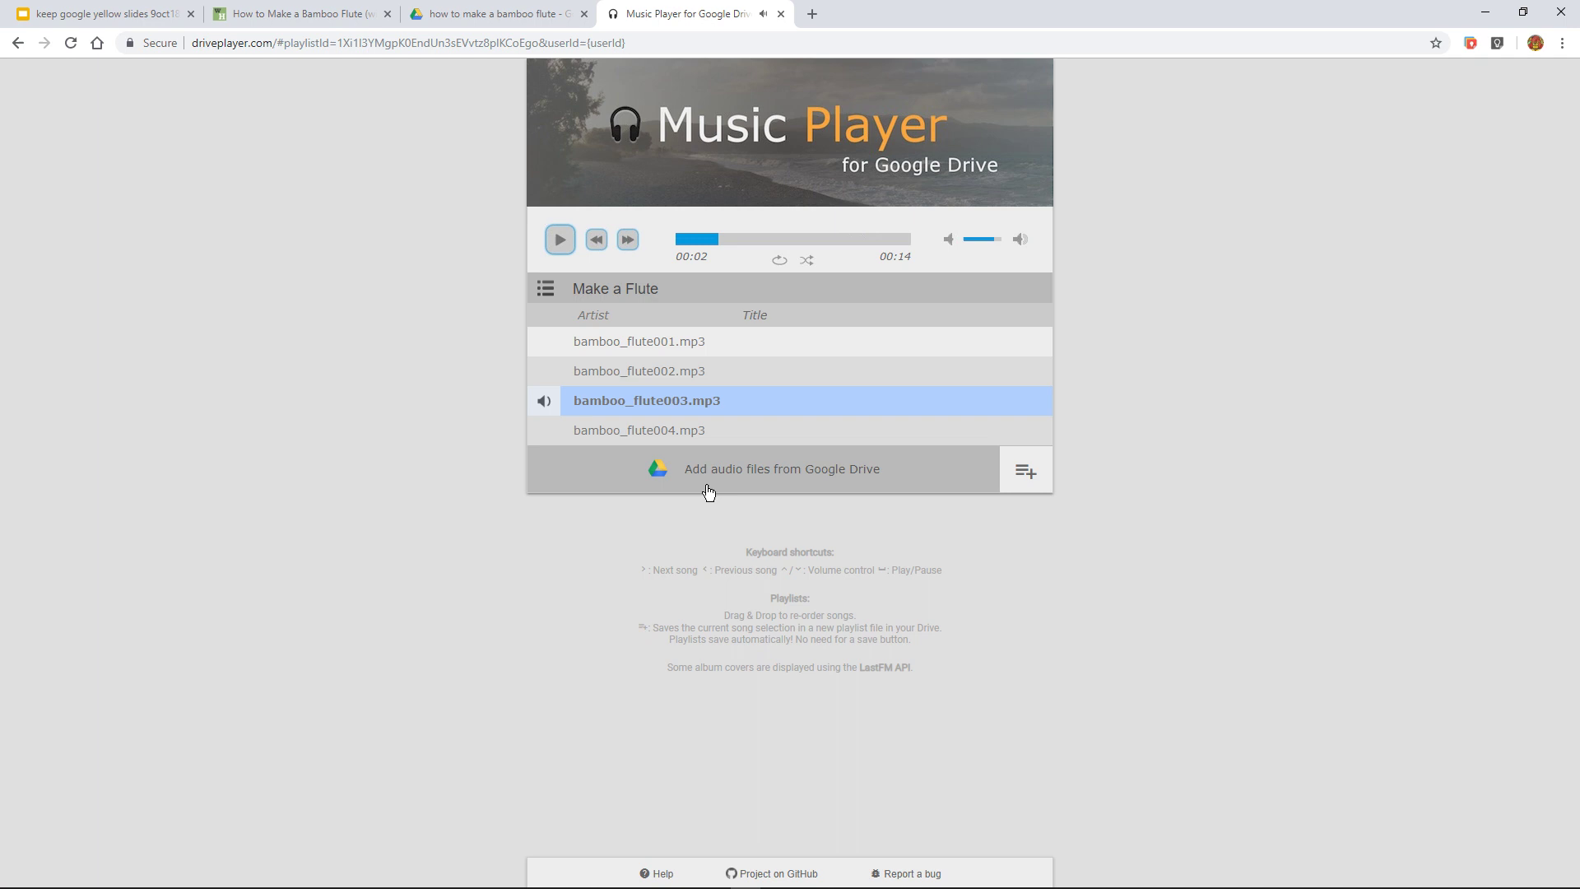
# - Review the beginning of the wikiHow bamboo flute article, then view slide 2 and slide 1 of the Google Slides presentation
pyautogui.click(272, 20)
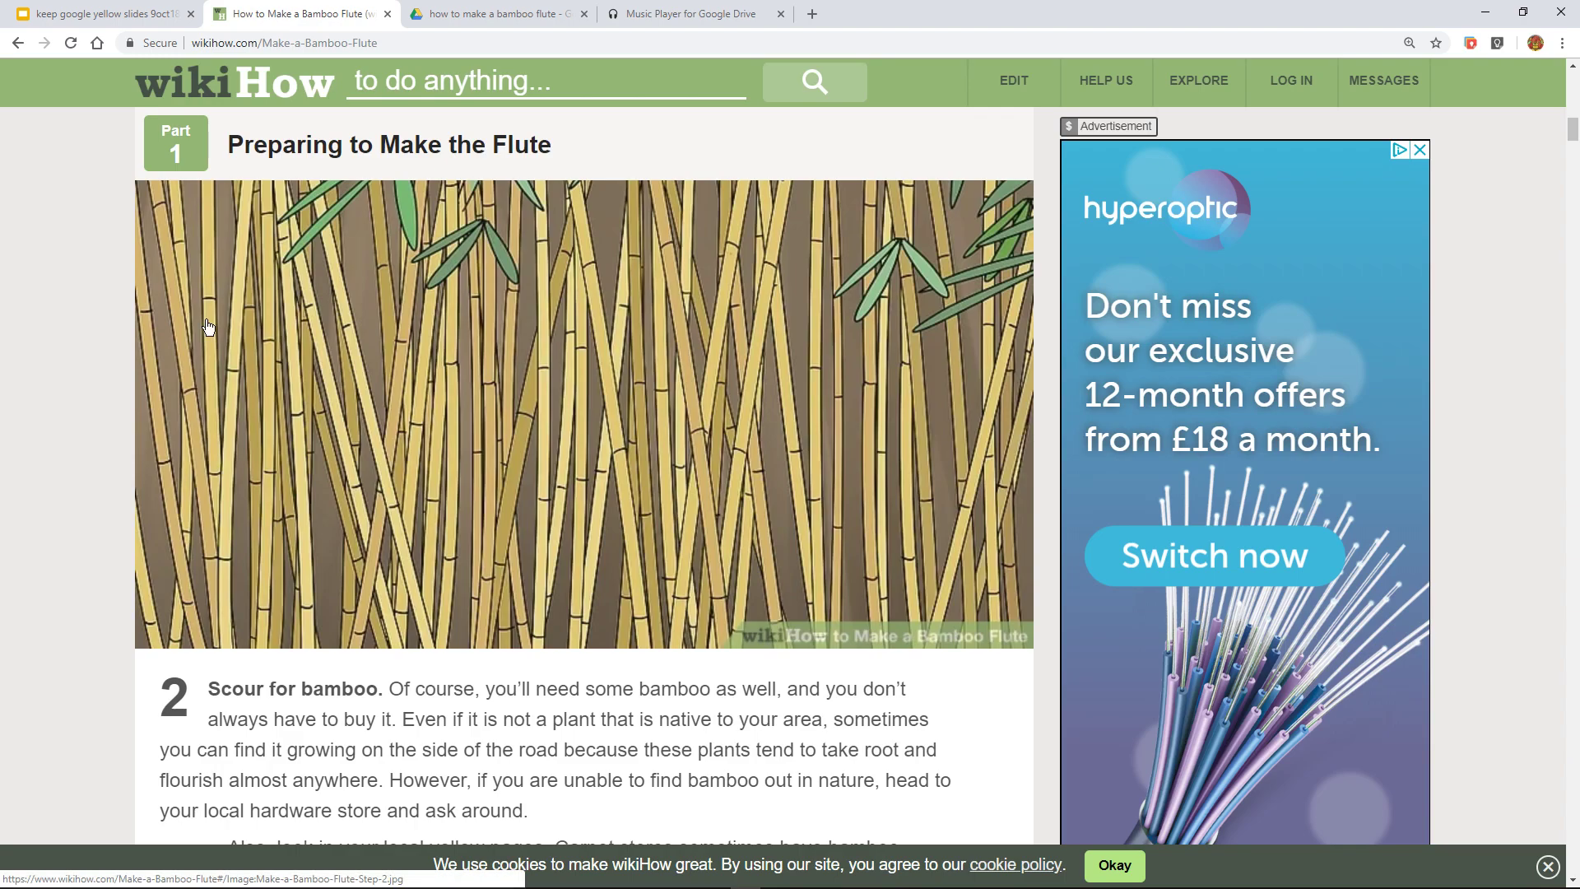
pyautogui.scroll(12, 208, 327)
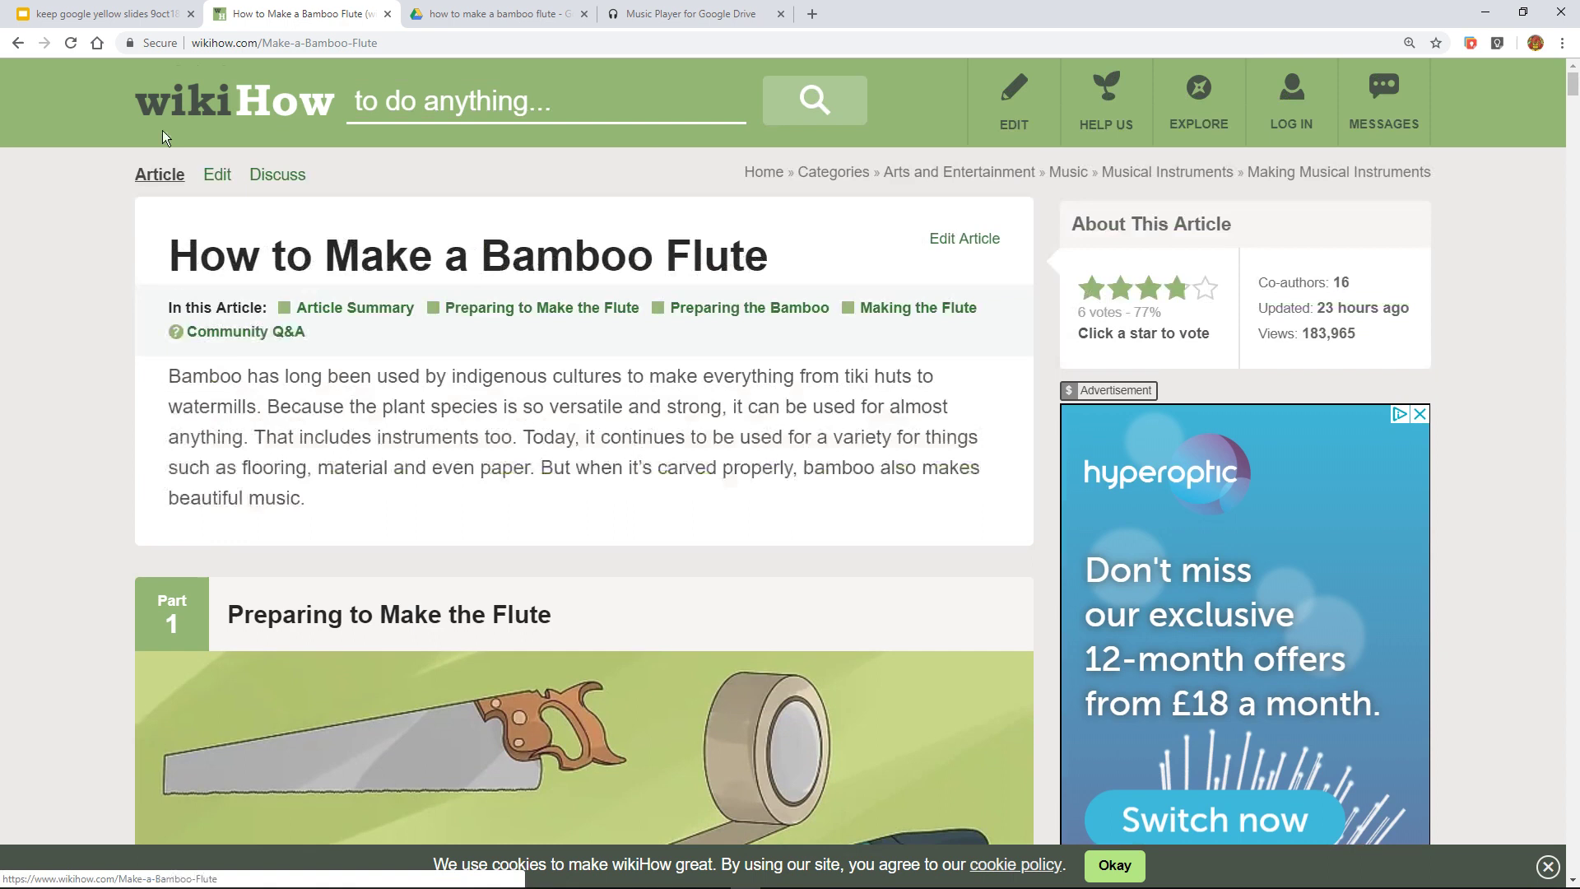
pyautogui.click(115, 13)
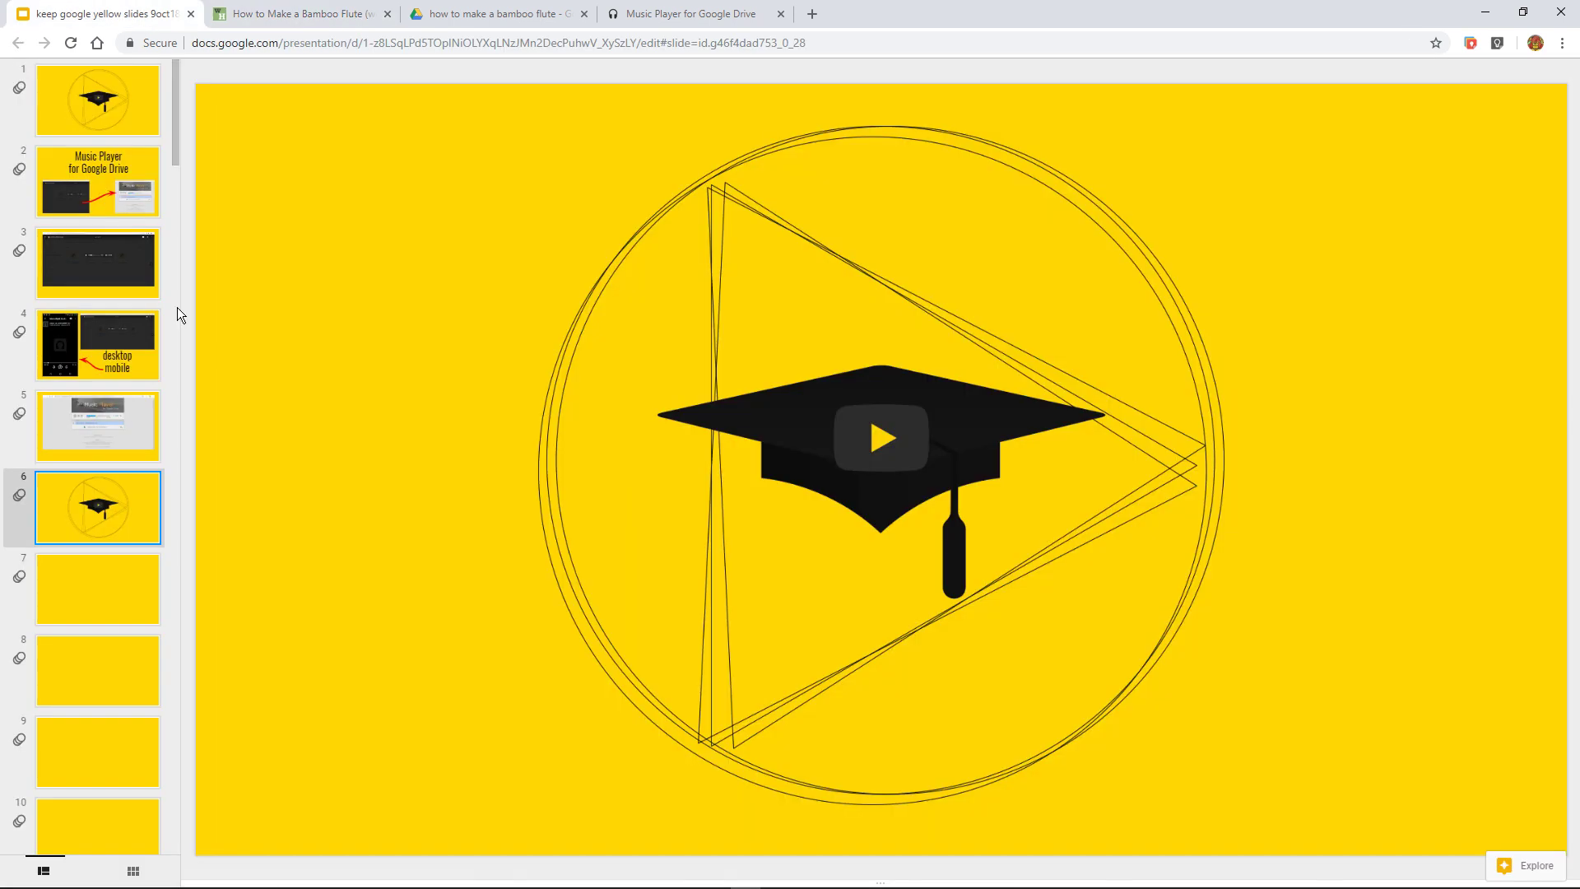
pyautogui.click(86, 199)
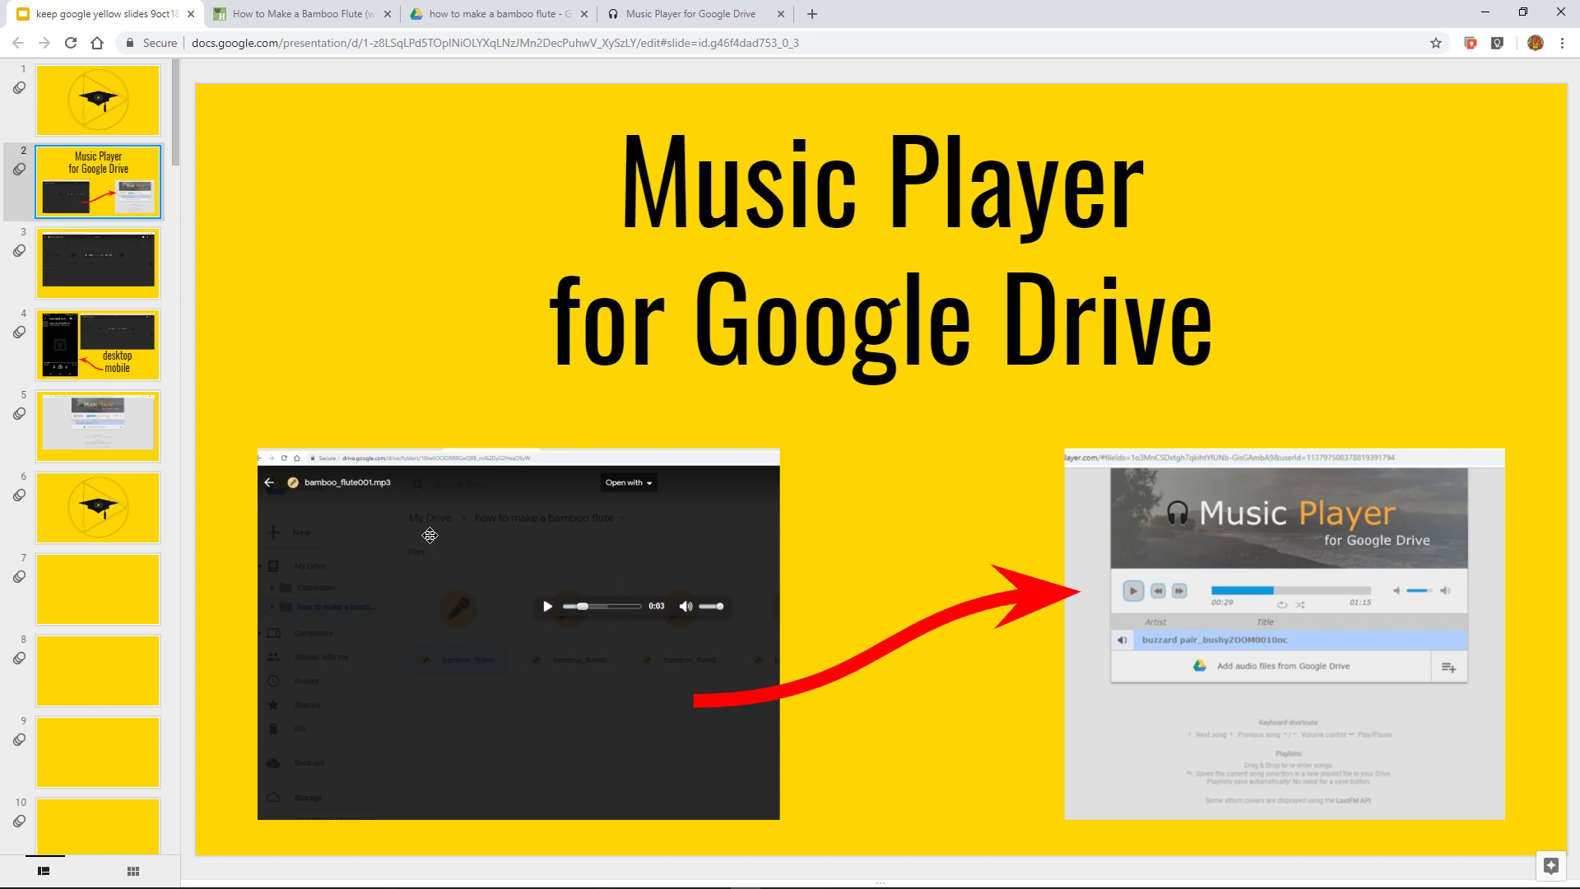
pyautogui.click(429, 549)
pyautogui.click(1189, 534)
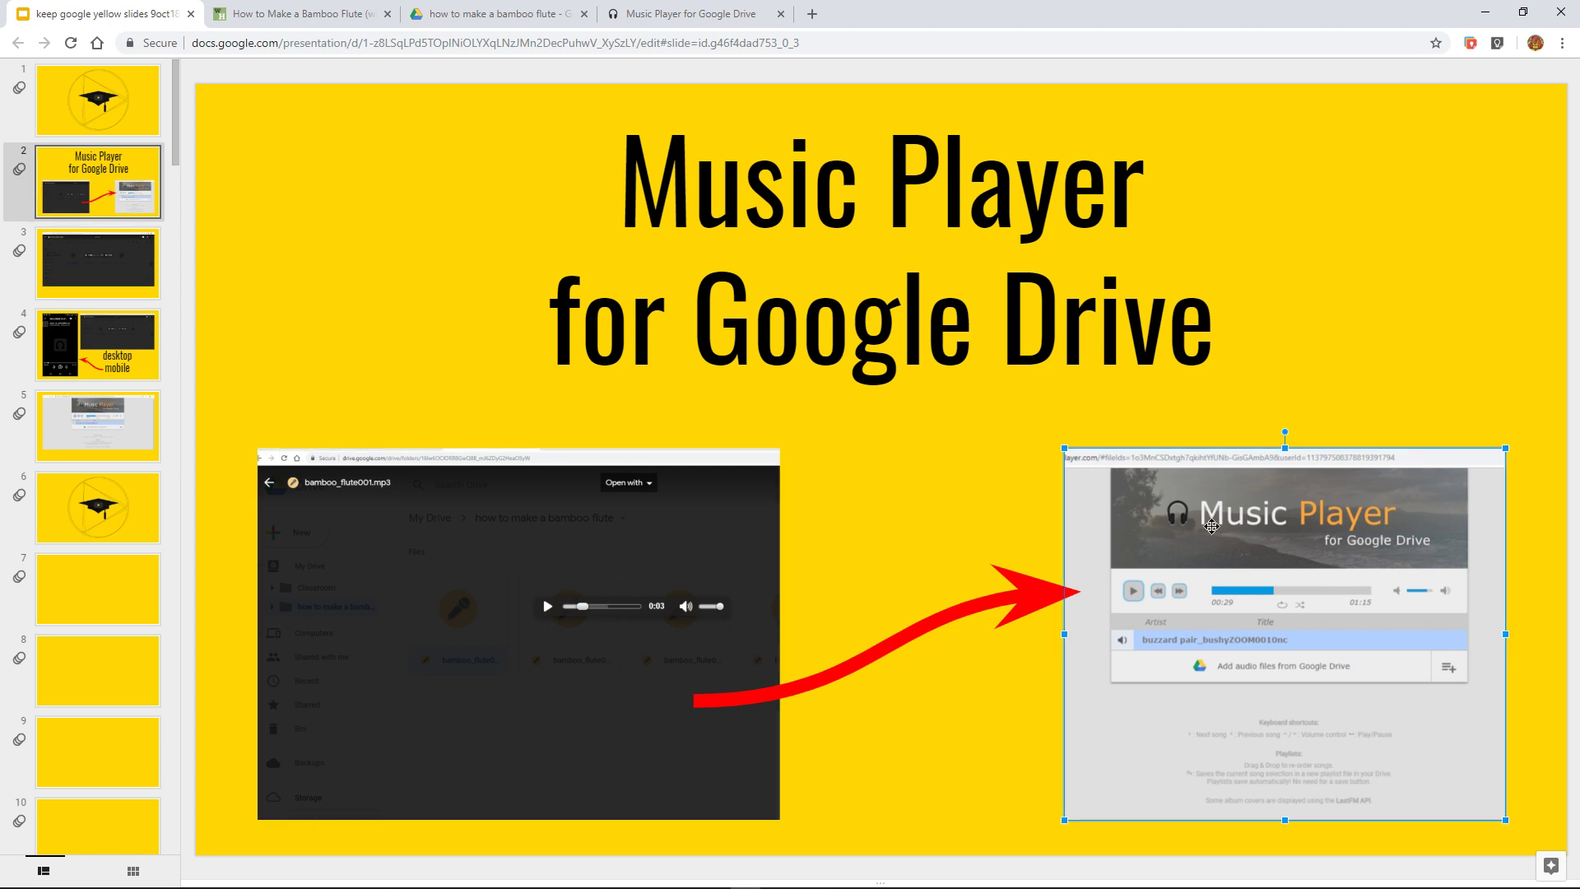
pyautogui.click(130, 115)
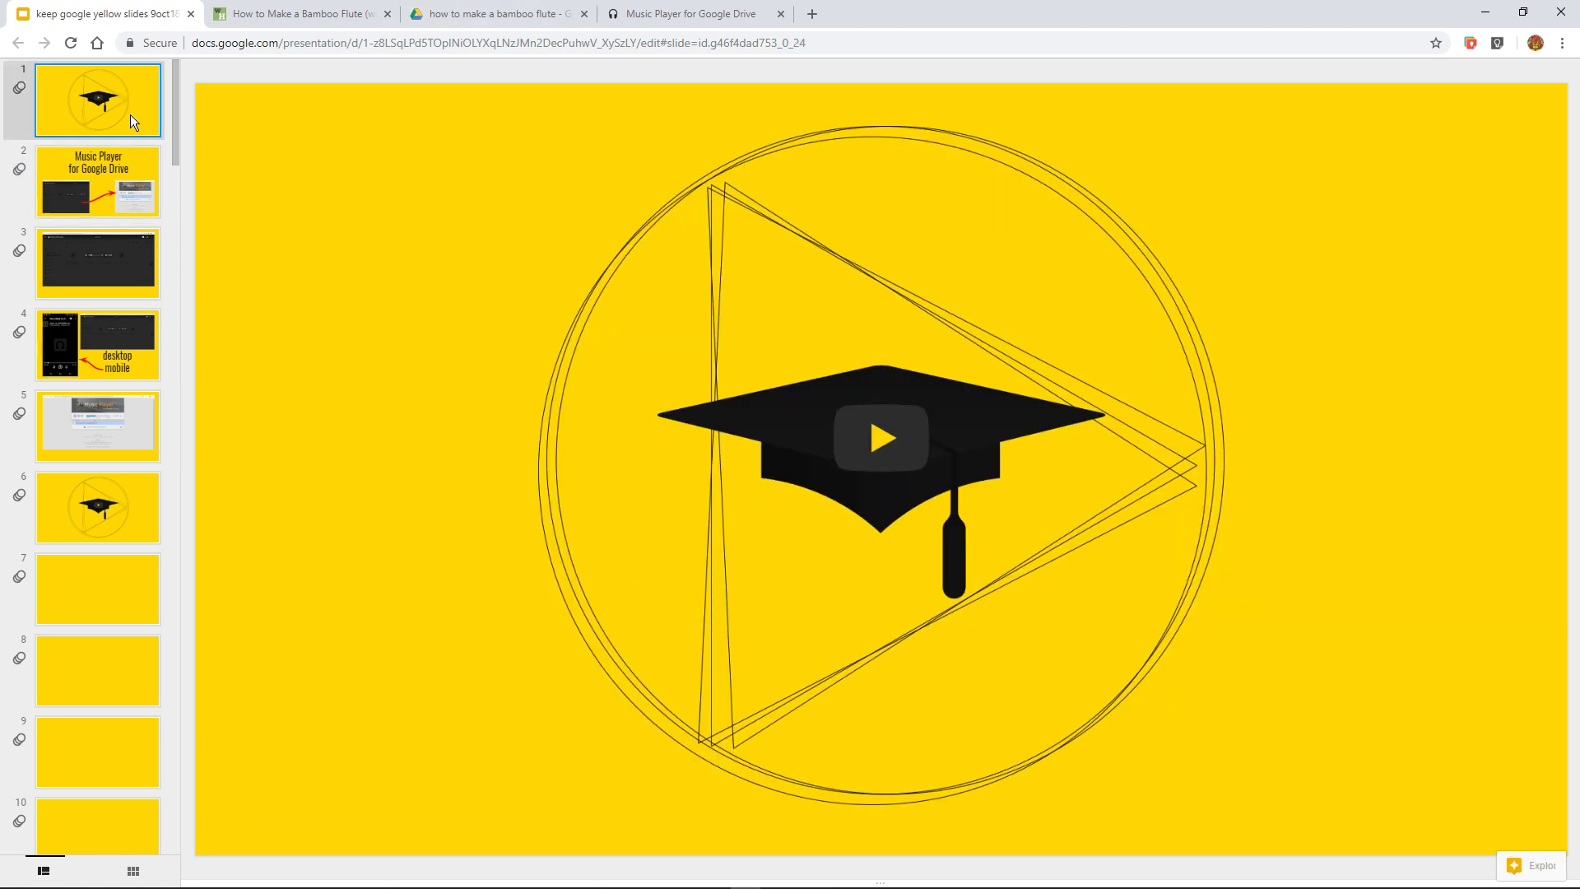